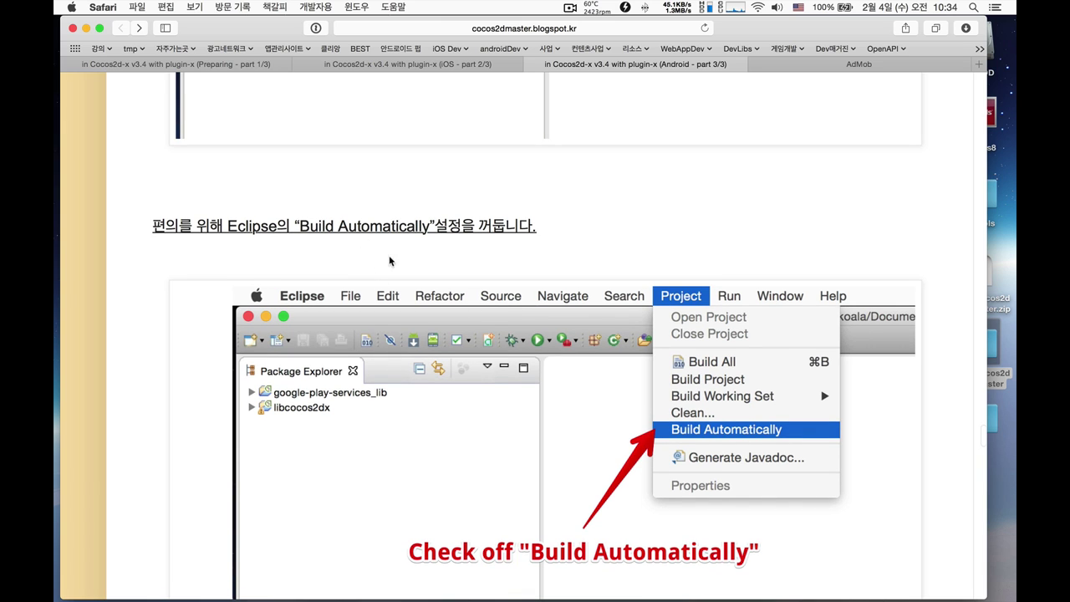
Step: Switch to Eclipse and turn the Build Automatically option on and back off
{"action": "key", "text": "ctrl+Left"}
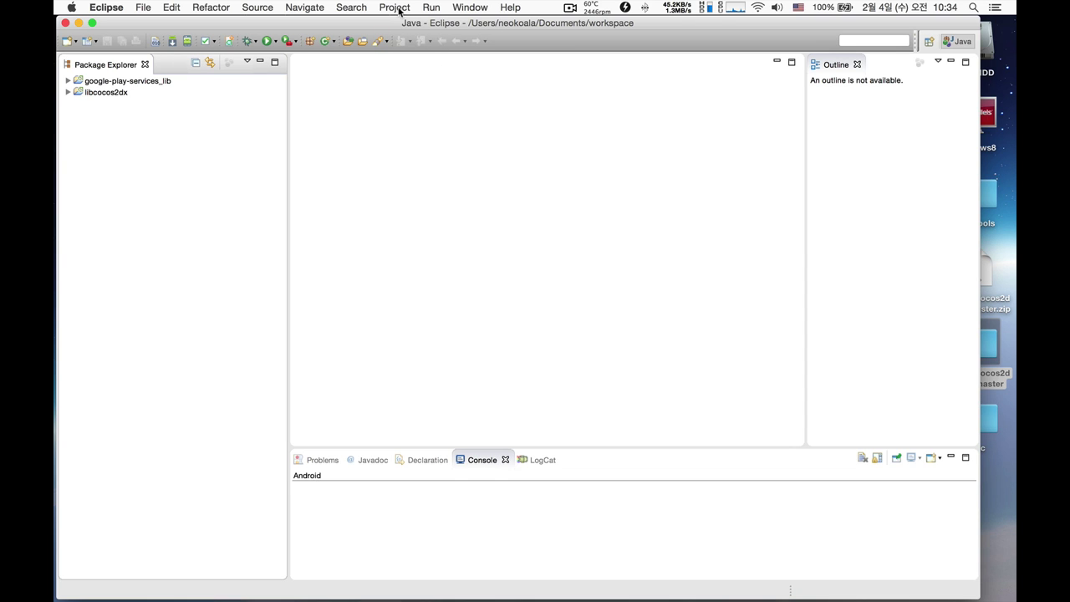
{"action": "left_click", "coordinate": [400, 8]}
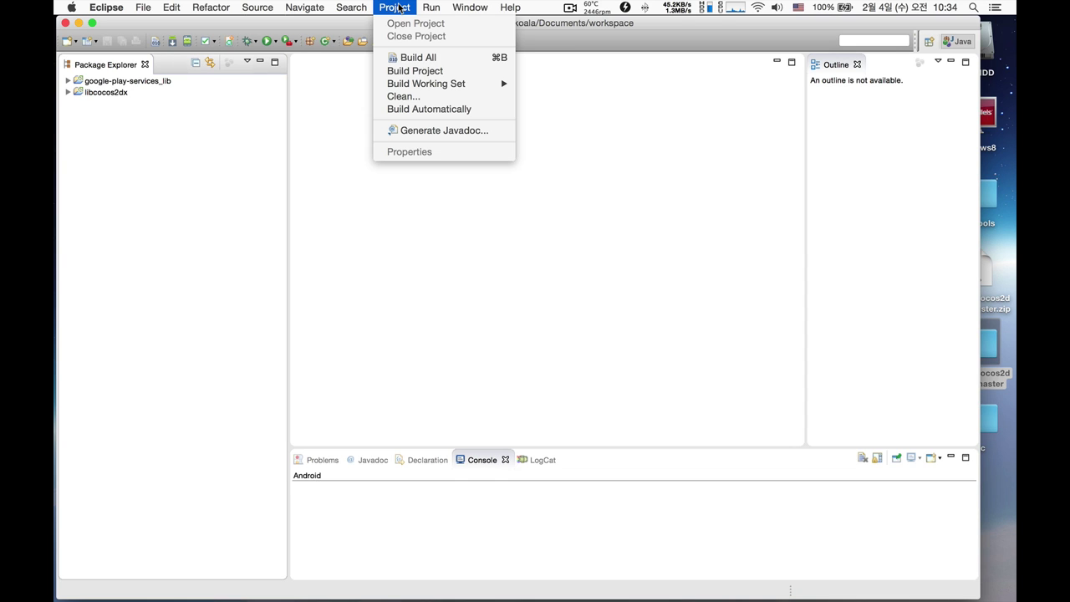
{"action": "left_click", "coordinate": [422, 108]}
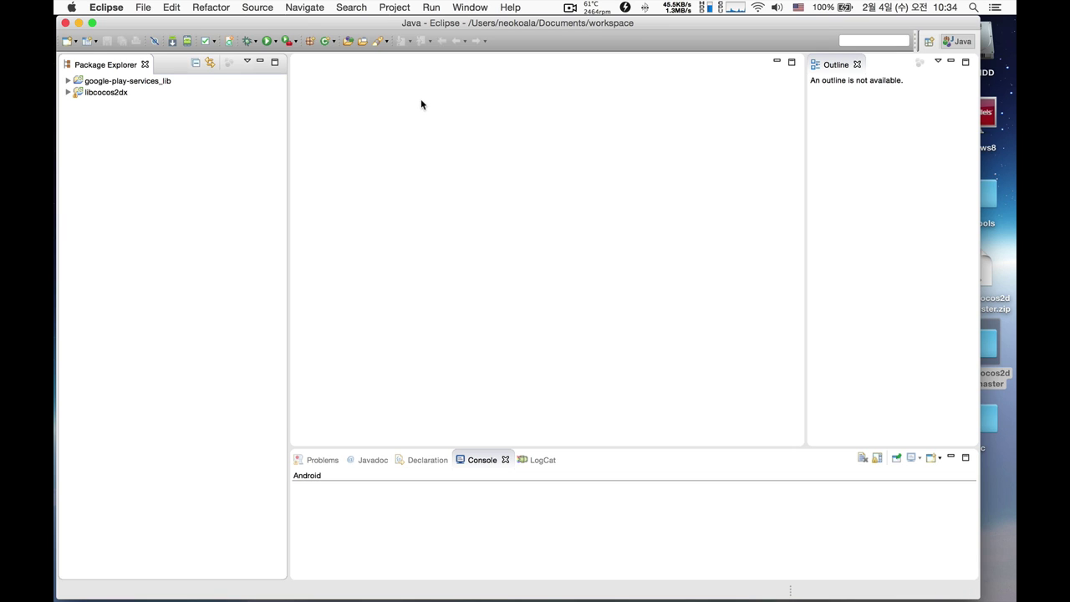
{"action": "left_click", "coordinate": [394, 9]}
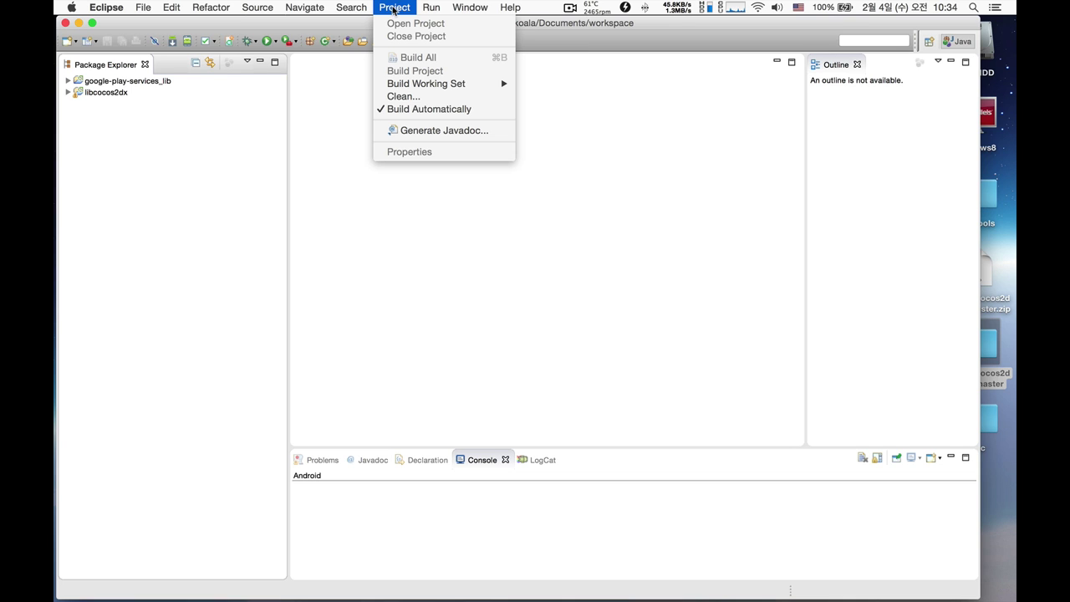
{"action": "left_click", "coordinate": [402, 112]}
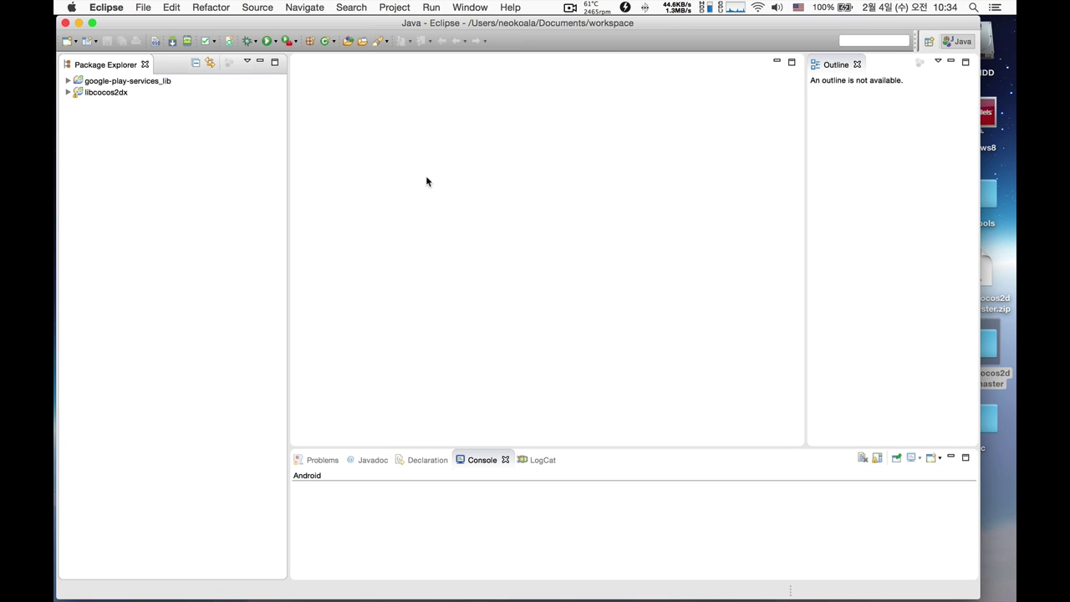
Step: Build the google-play-services_lib project and the libcocos2dx project individually
{"action": "right_click", "coordinate": [146, 82]}
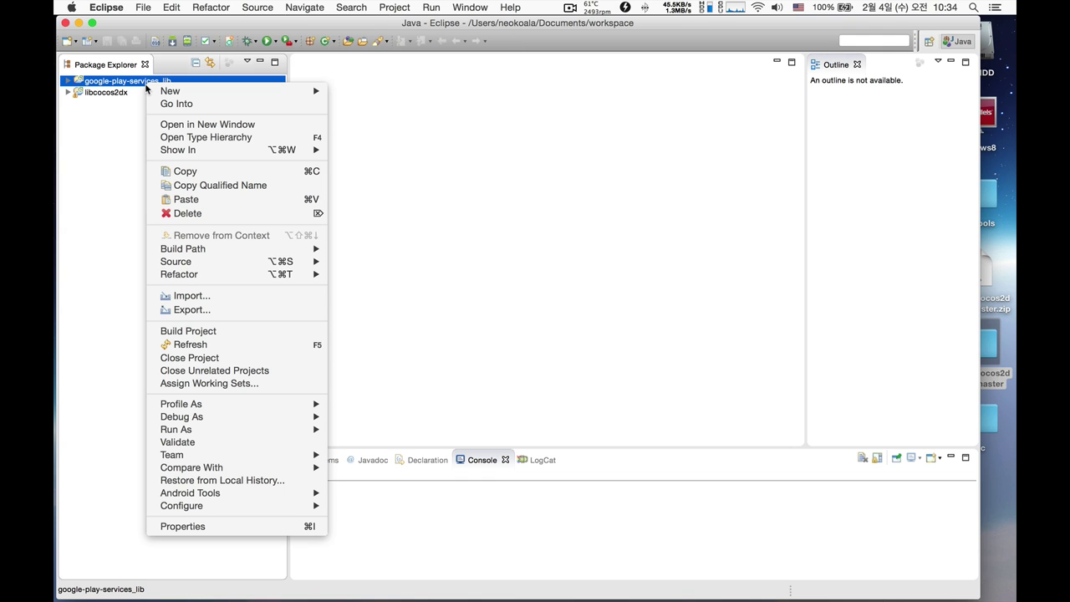
{"action": "left_click", "coordinate": [200, 331]}
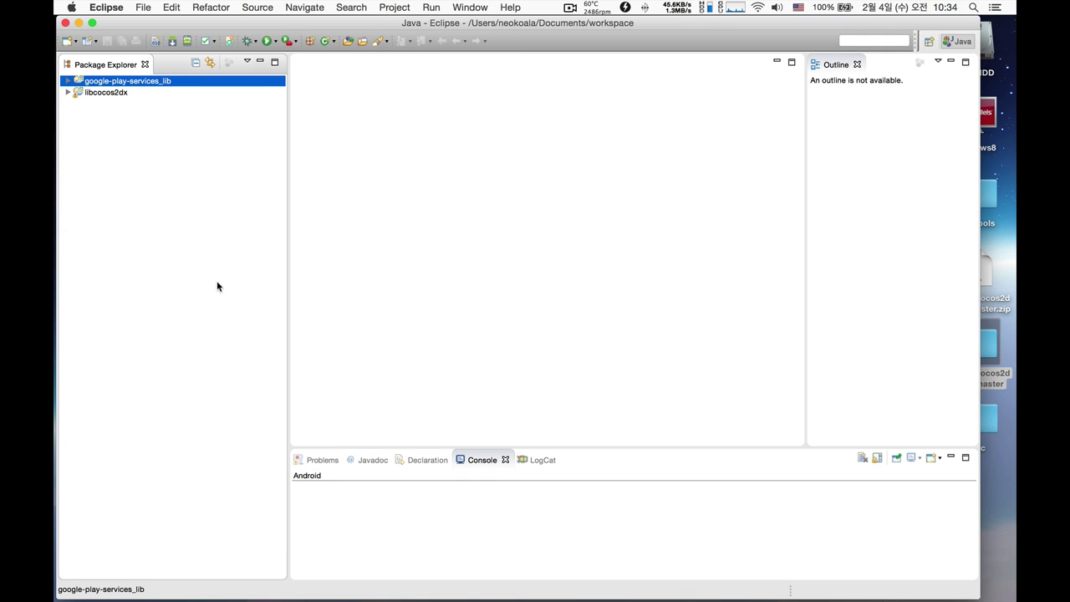
{"action": "right_click", "coordinate": [112, 94]}
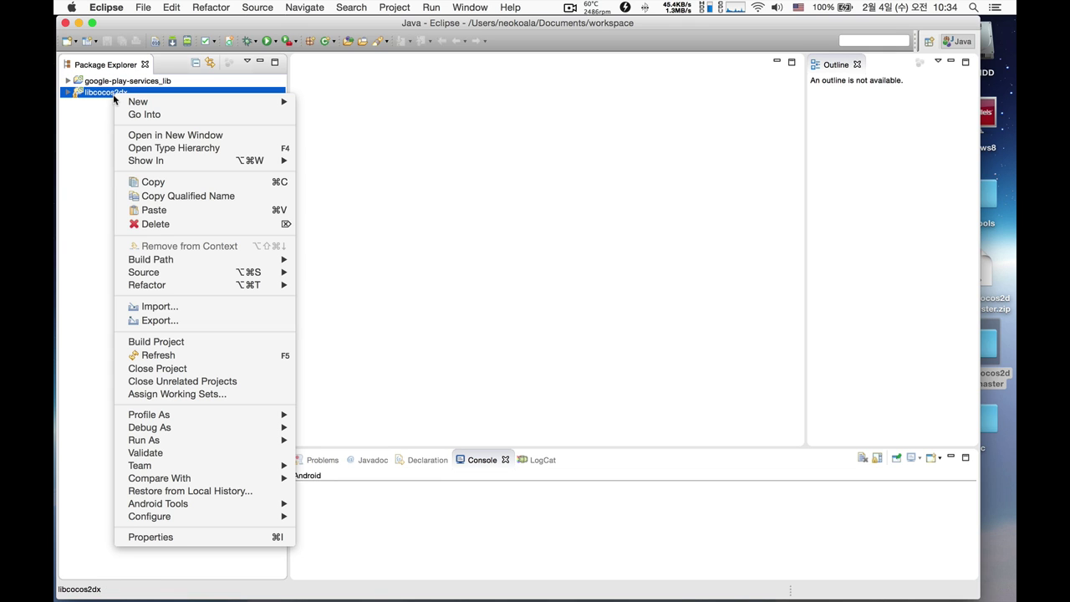
{"action": "left_click", "coordinate": [191, 342]}
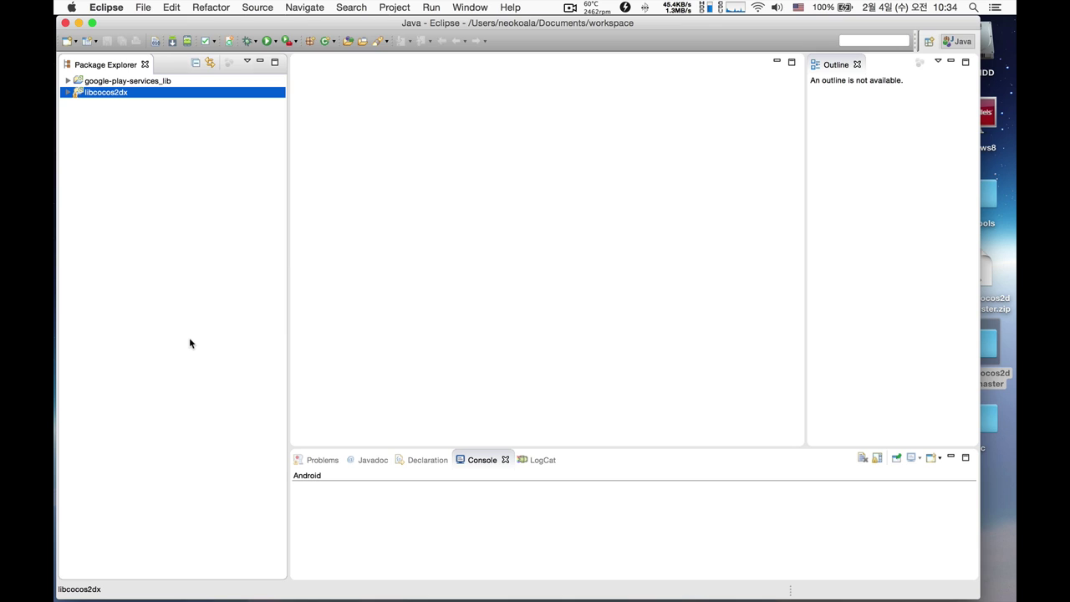
Step: Check the MyGame import section of the guide in Safari, and start importing Existing Android Code Into Workspace in Eclipse
{"action": "key", "text": "super+Tab"}
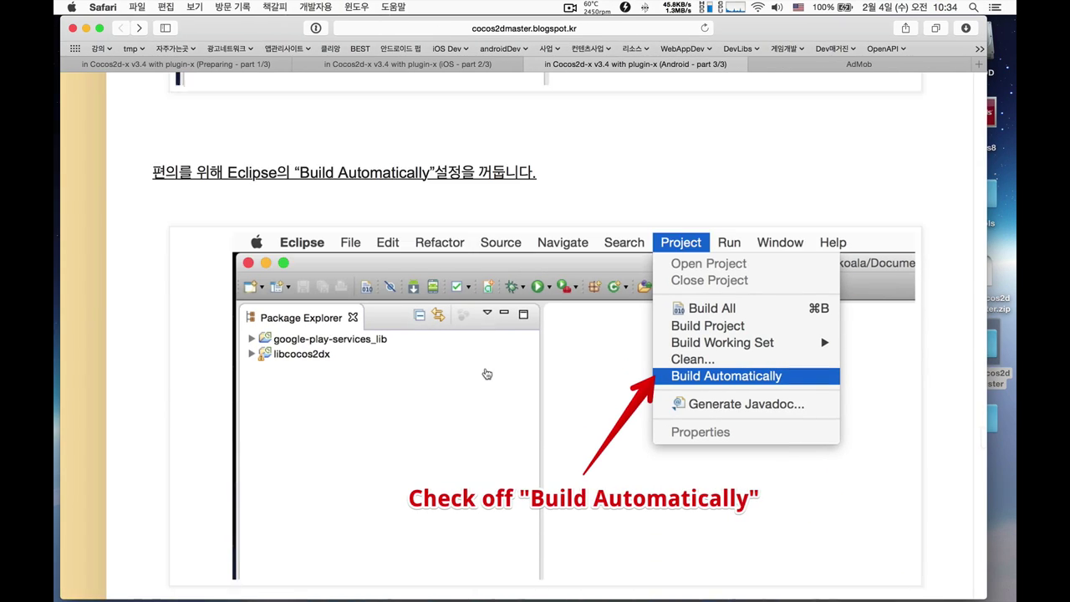
{"action": "scroll", "coordinate": [487, 351], "scroll_direction": "down", "scroll_amount": 10}
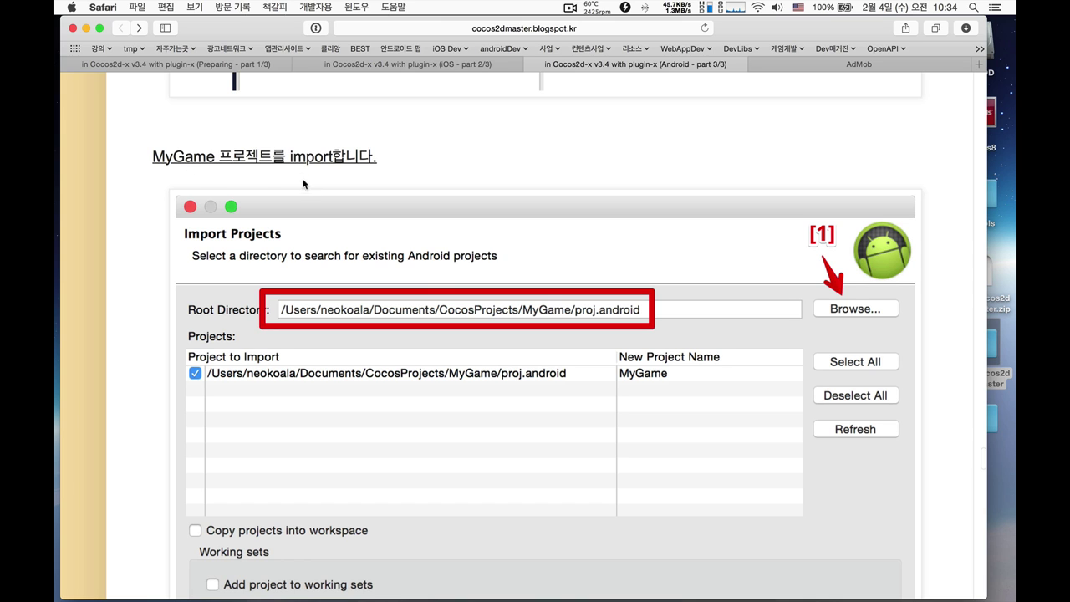
{"action": "key", "text": "super+Tab"}
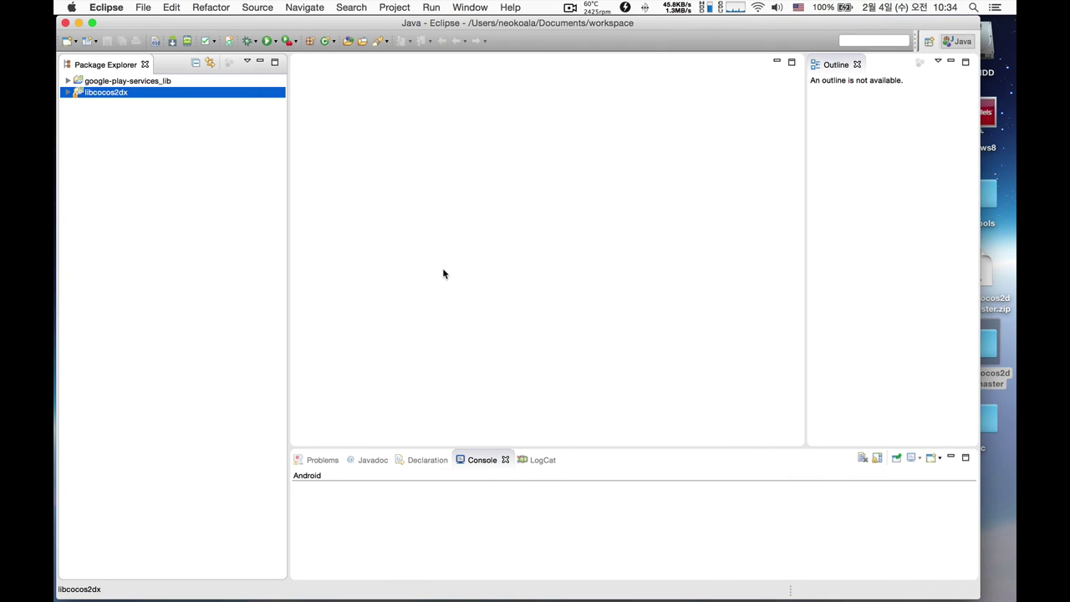
{"action": "left_click", "coordinate": [483, 461]}
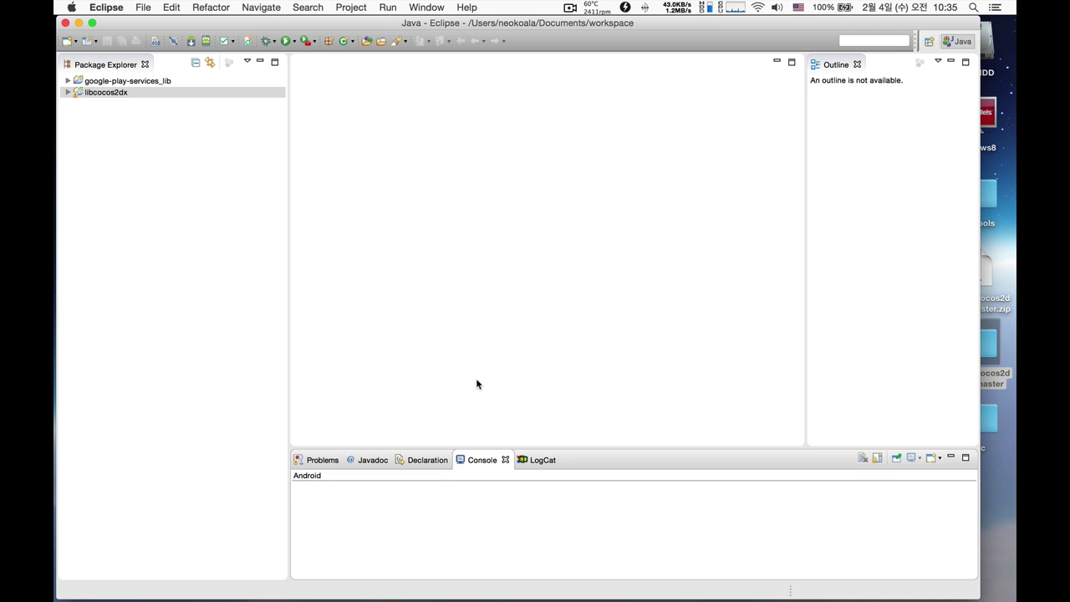
{"action": "right_click", "coordinate": [132, 157]}
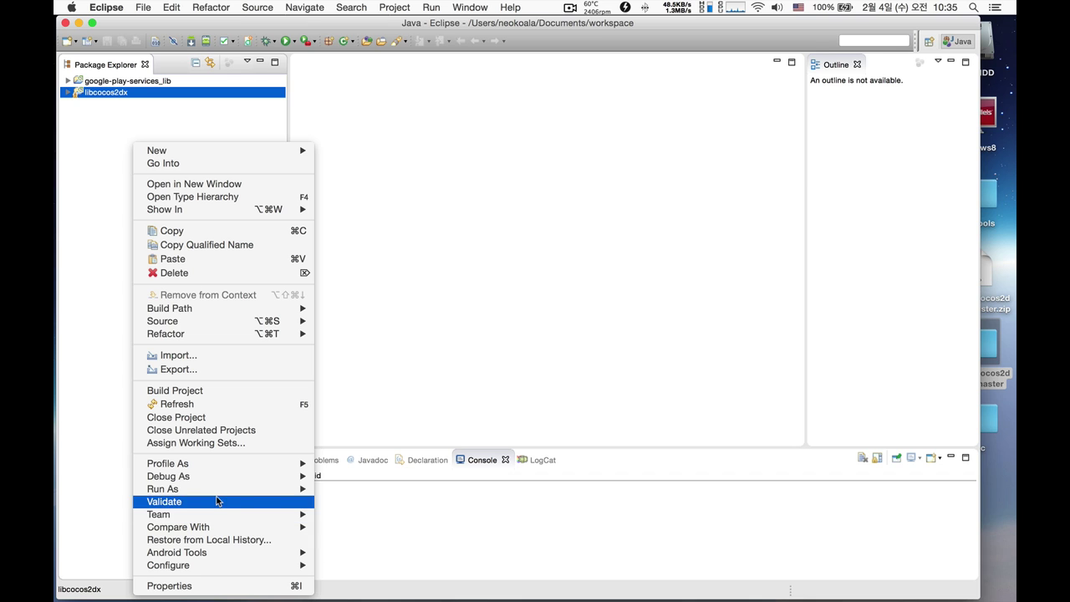
{"action": "left_click", "coordinate": [223, 359]}
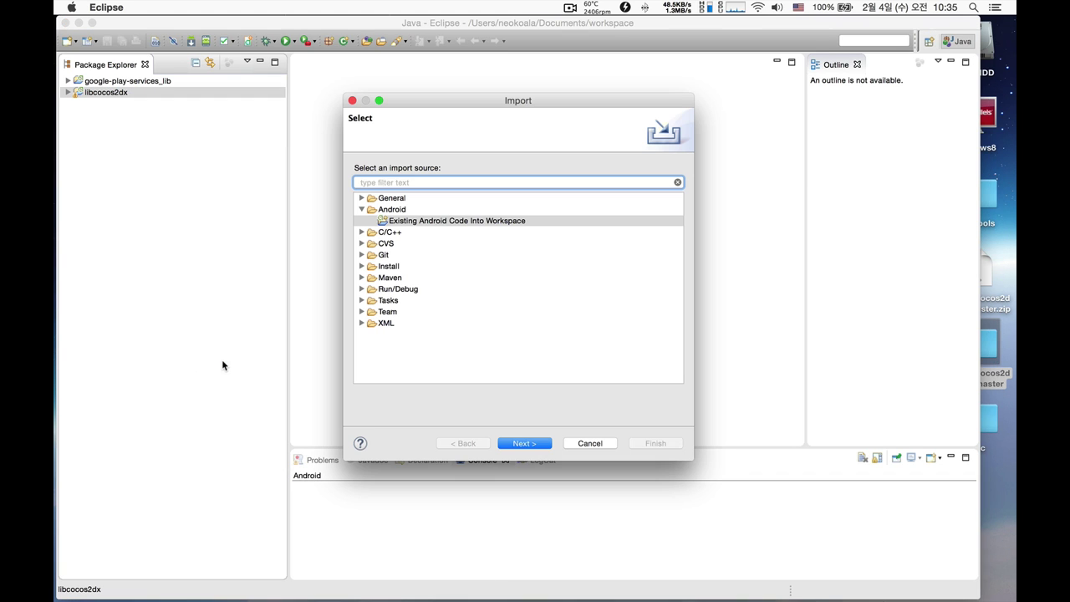
{"action": "left_click", "coordinate": [527, 444]}
Step: Set the root directory to the proj.android folder of MyGame in CocosProjects and import the MyGame project
{"action": "left_click", "coordinate": [672, 168]}
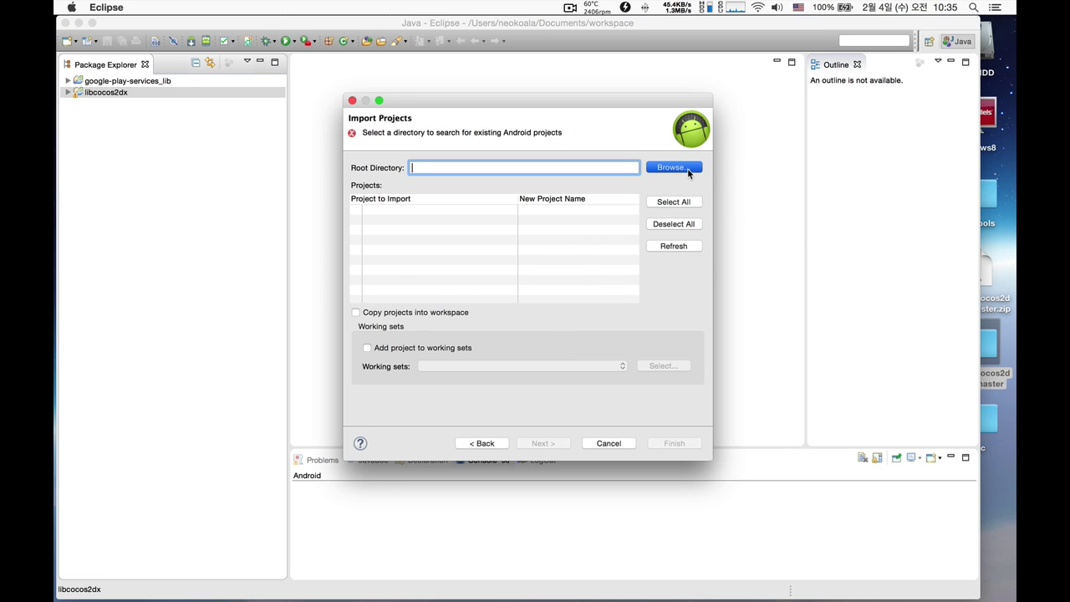
{"action": "left_click", "coordinate": [372, 148]}
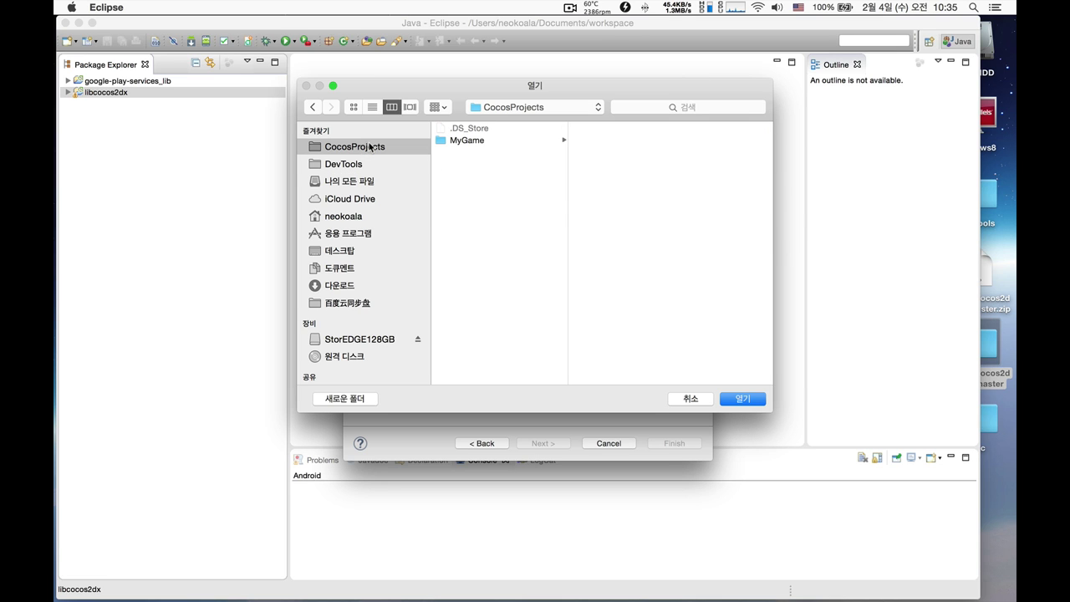
{"action": "left_click", "coordinate": [466, 142]}
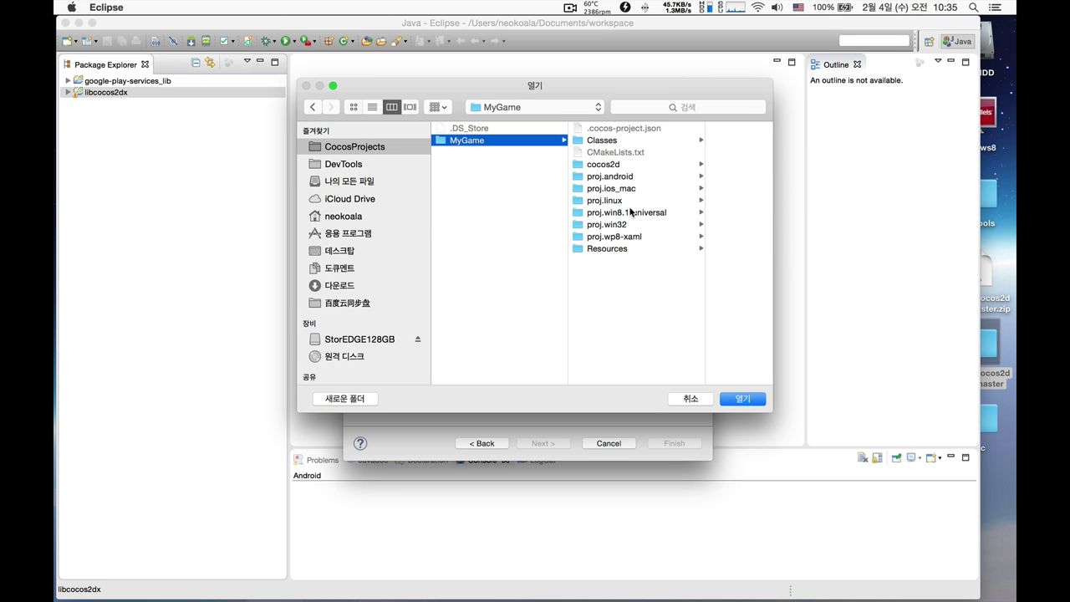
{"action": "left_click", "coordinate": [623, 178]}
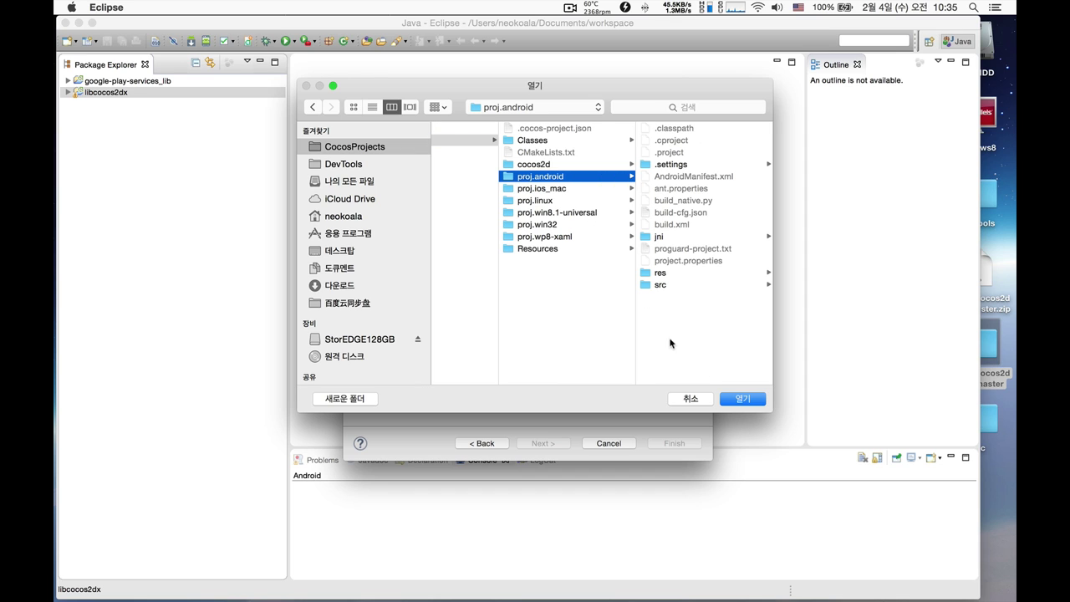
{"action": "left_click", "coordinate": [743, 401]}
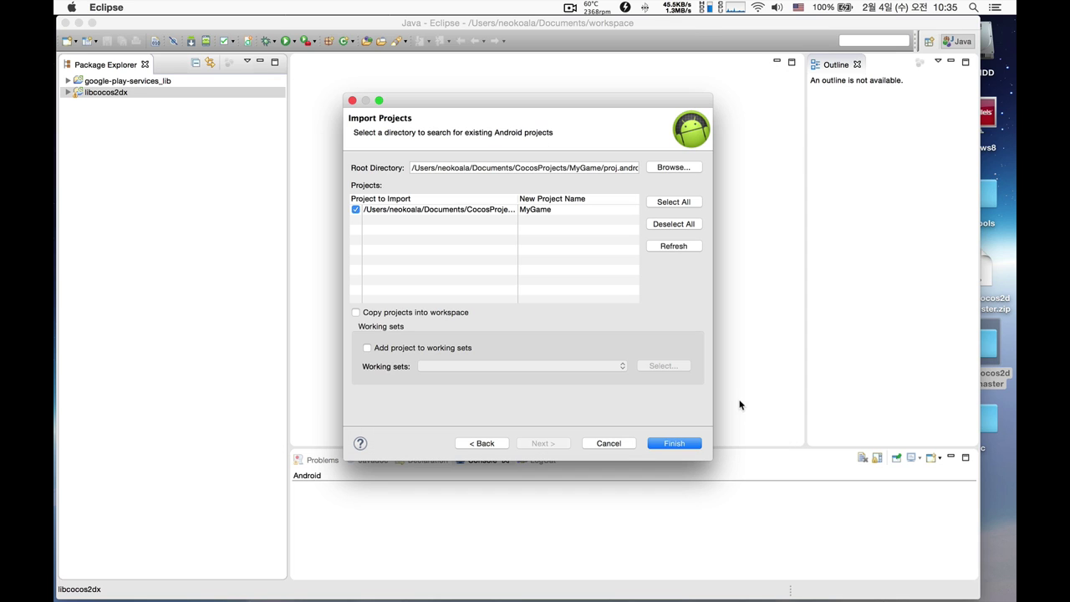
{"action": "left_click", "coordinate": [679, 443]}
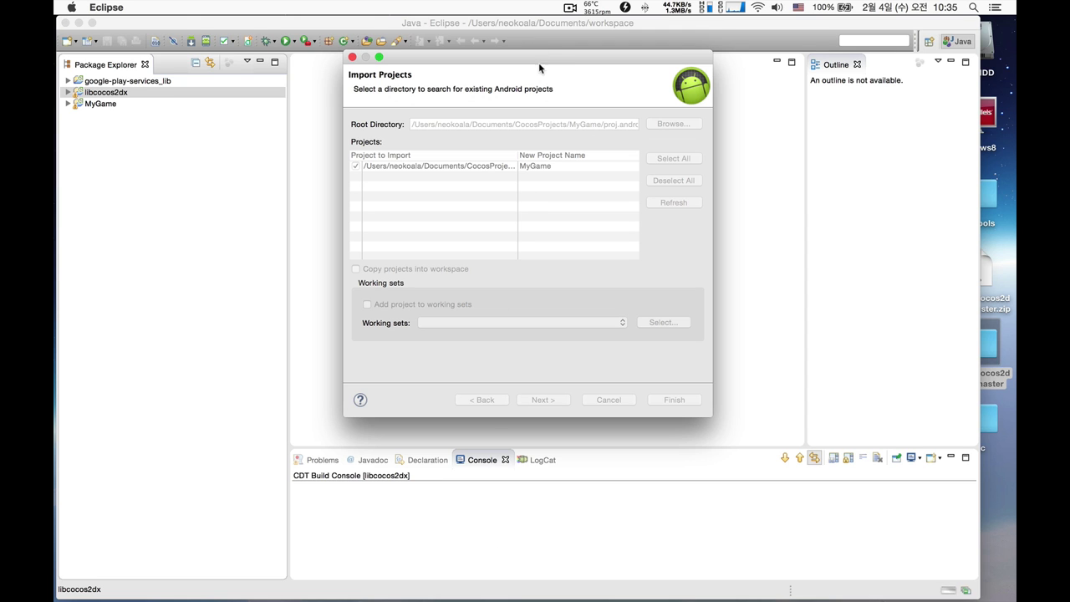
{"action": "mouse_move", "coordinate": [529, 58]}
{"action": "left_mouse_down"}
{"action": "mouse_move", "coordinate": [519, 108]}
{"action": "mouse_move", "coordinate": [516, 67]}
{"action": "left_mouse_up"}
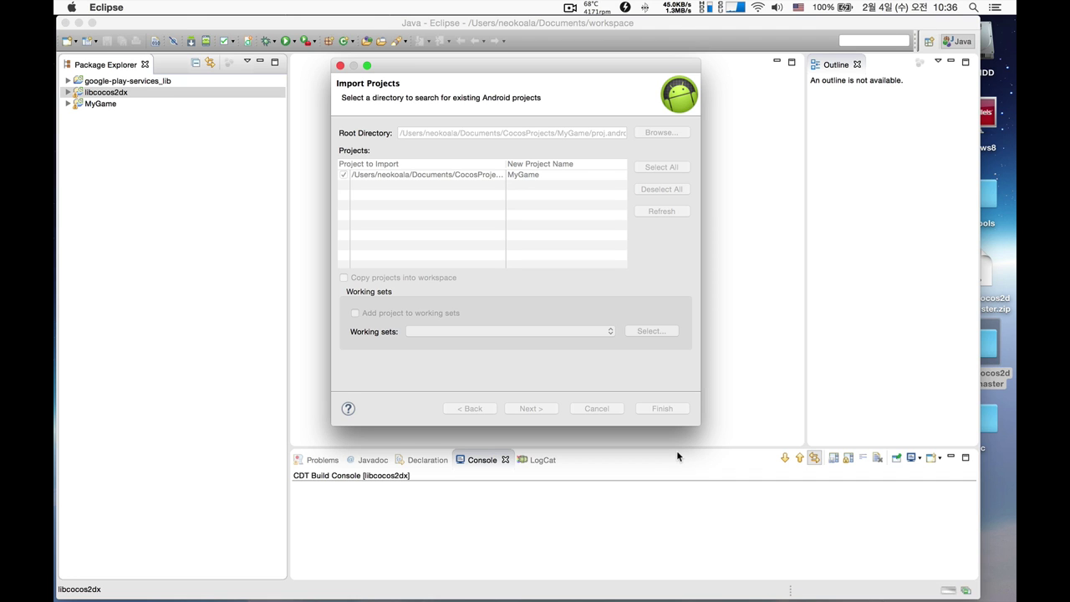
Step: Switch to Safari and read the guide from the MyGame import to the project's Android settings section
{"action": "key", "text": "super+Tab"}
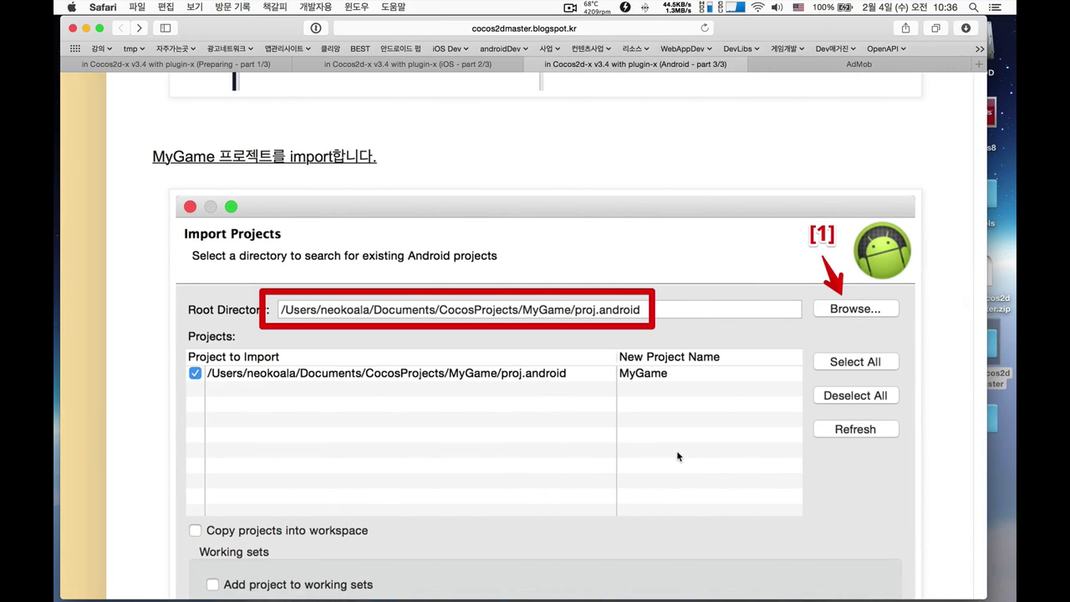
{"action": "scroll", "coordinate": [676, 450], "scroll_direction": "down", "scroll_amount": 10}
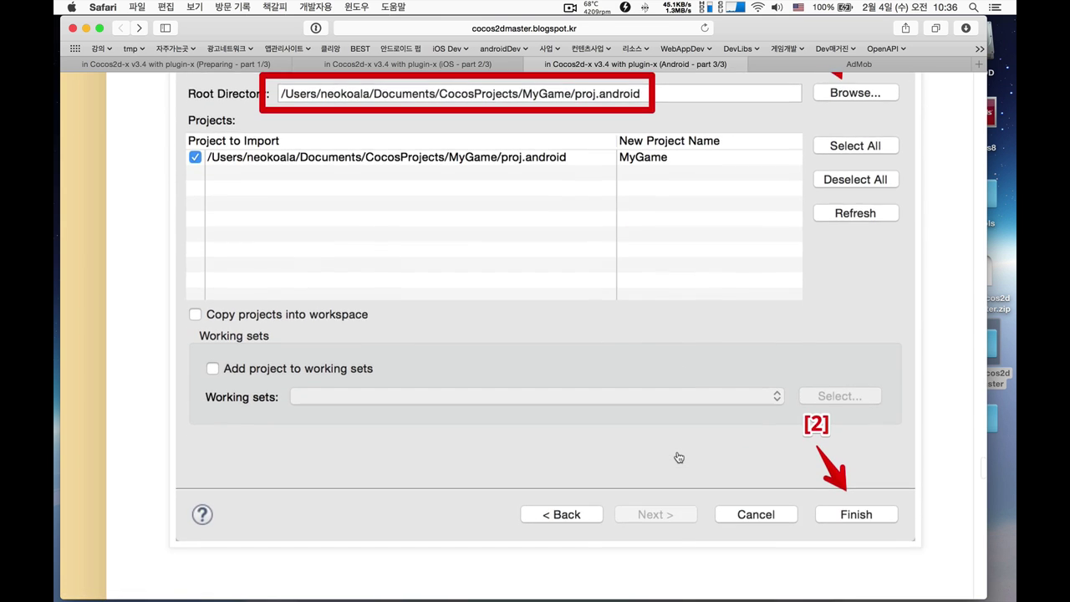
{"action": "scroll", "coordinate": [678, 457], "scroll_direction": "down", "scroll_amount": 4}
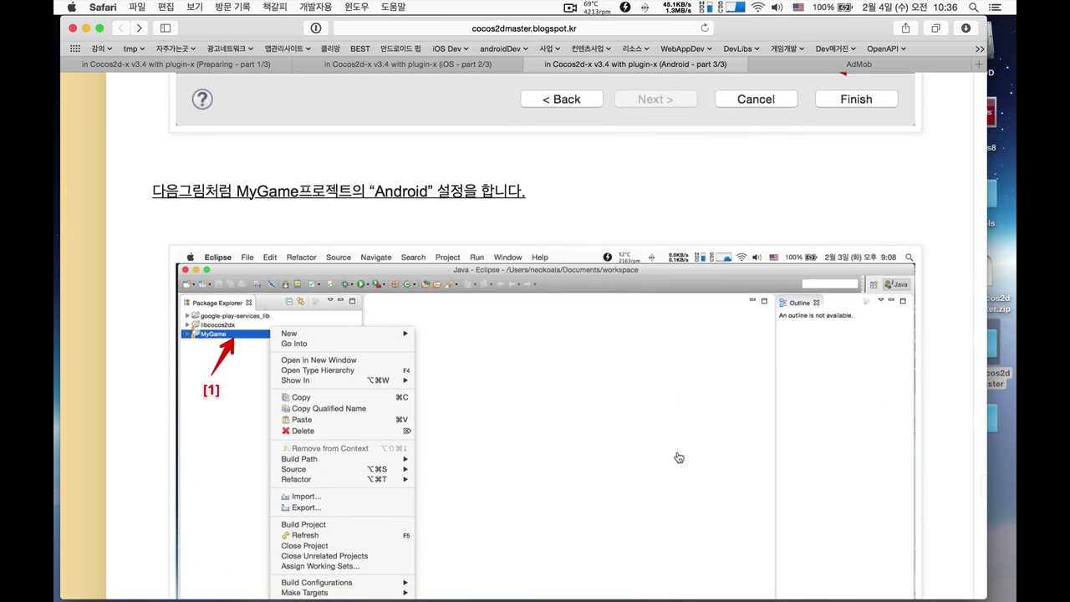
{"action": "scroll", "coordinate": [678, 456], "scroll_direction": "up", "scroll_amount": 4}
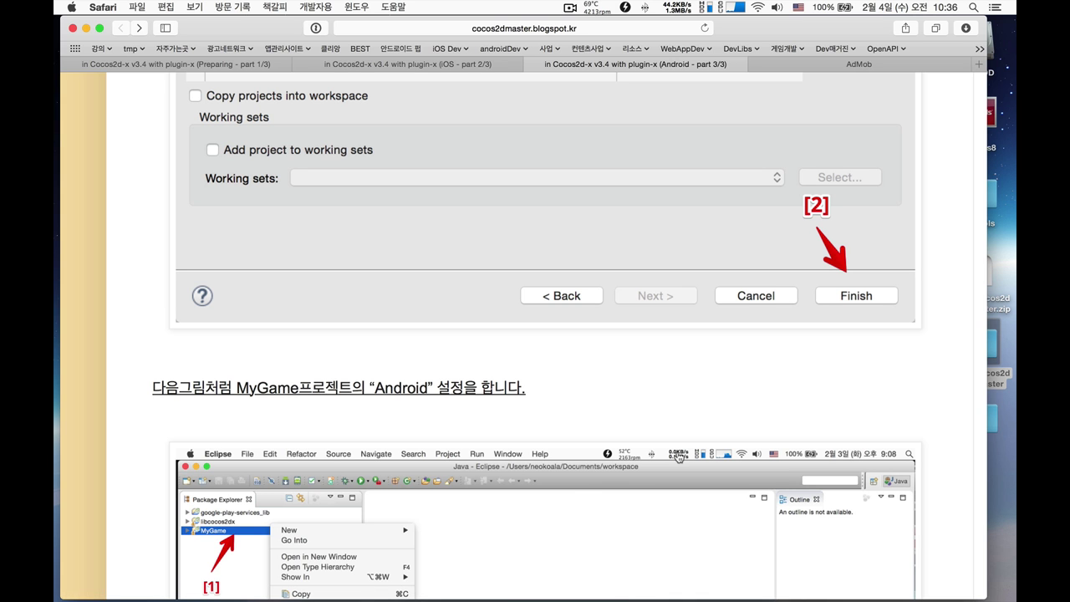
Step: Switch to Finder, view the source files in MyGame's Classes folder under CocosProjects, and close the window
{"action": "key", "text": "ctrl+Left"}
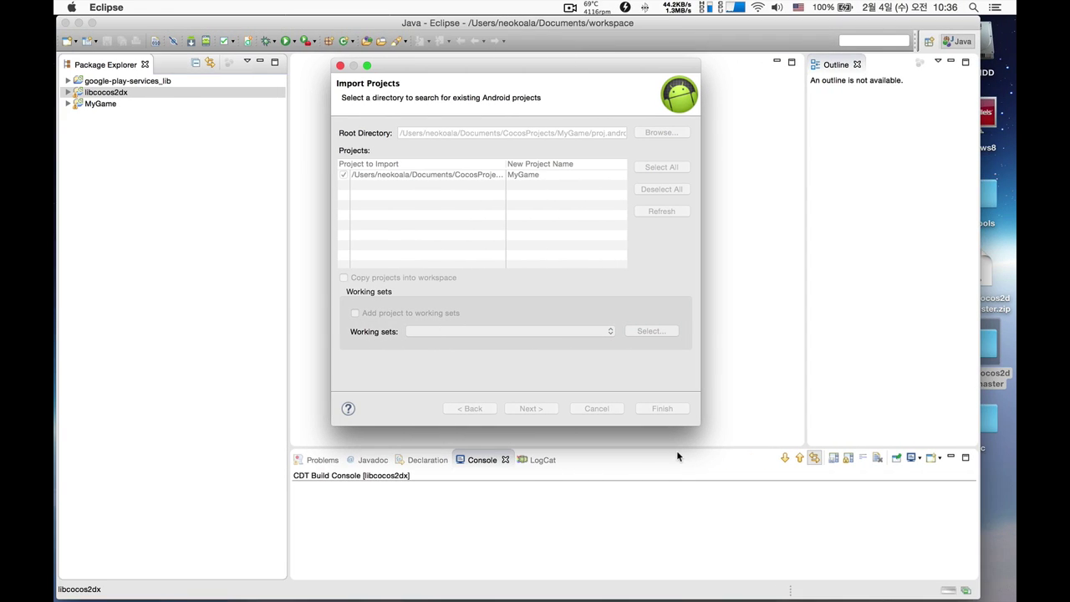
{"action": "key", "text": "ctrl+Left"}
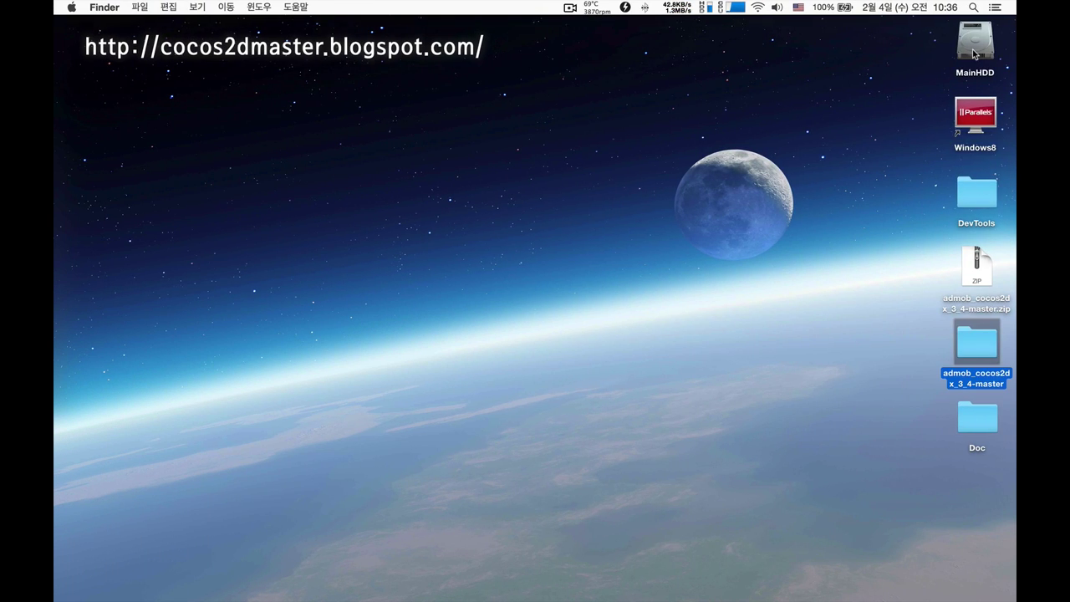
{"action": "double_click", "coordinate": [975, 42]}
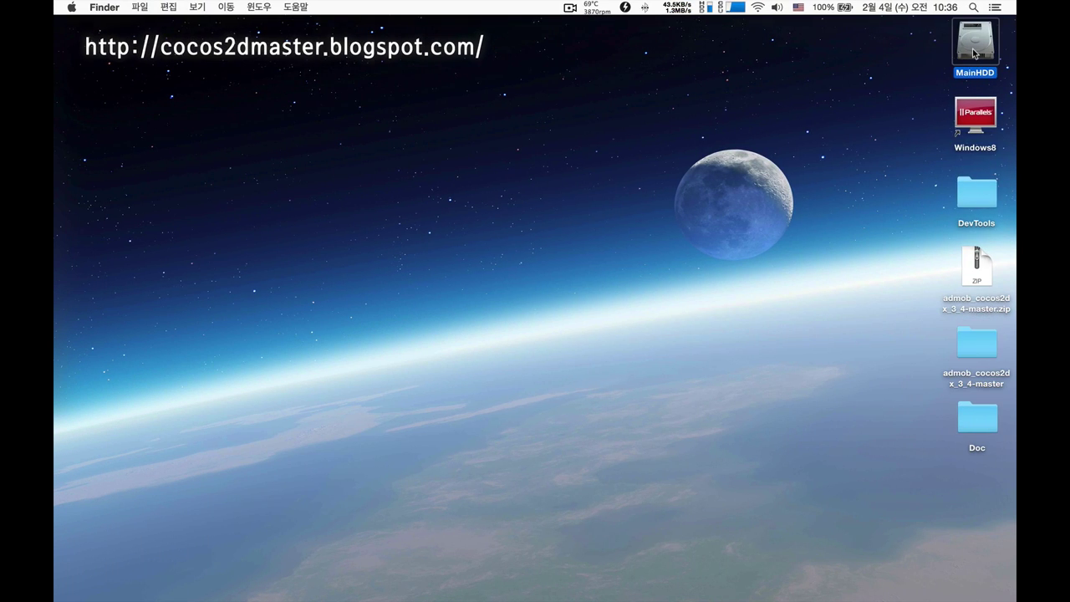
{"action": "left_click", "coordinate": [528, 233]}
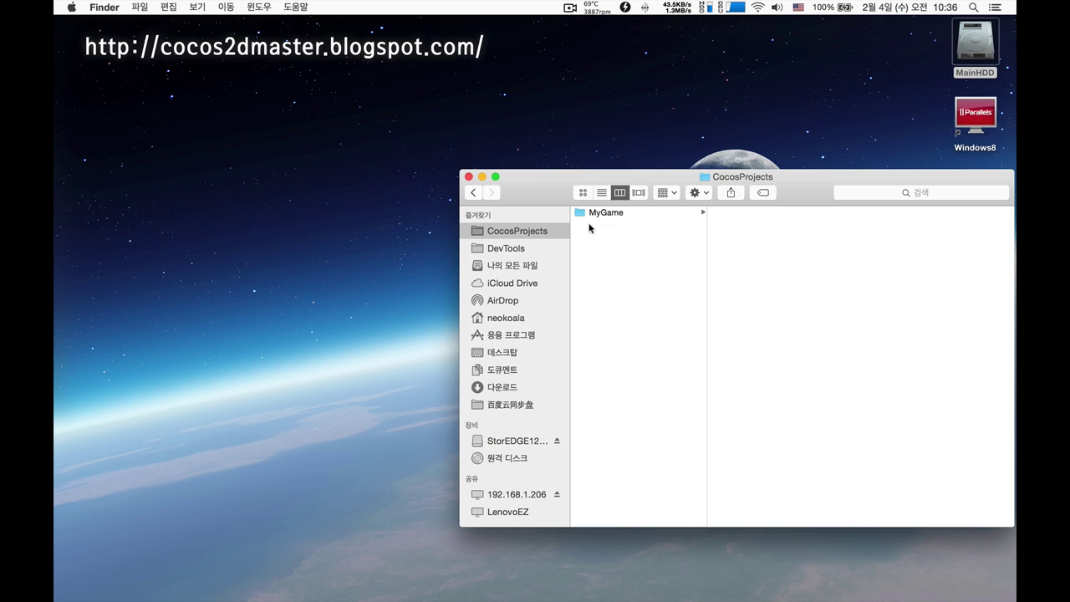
{"action": "left_click", "coordinate": [607, 215]}
{"action": "left_click", "coordinate": [729, 212]}
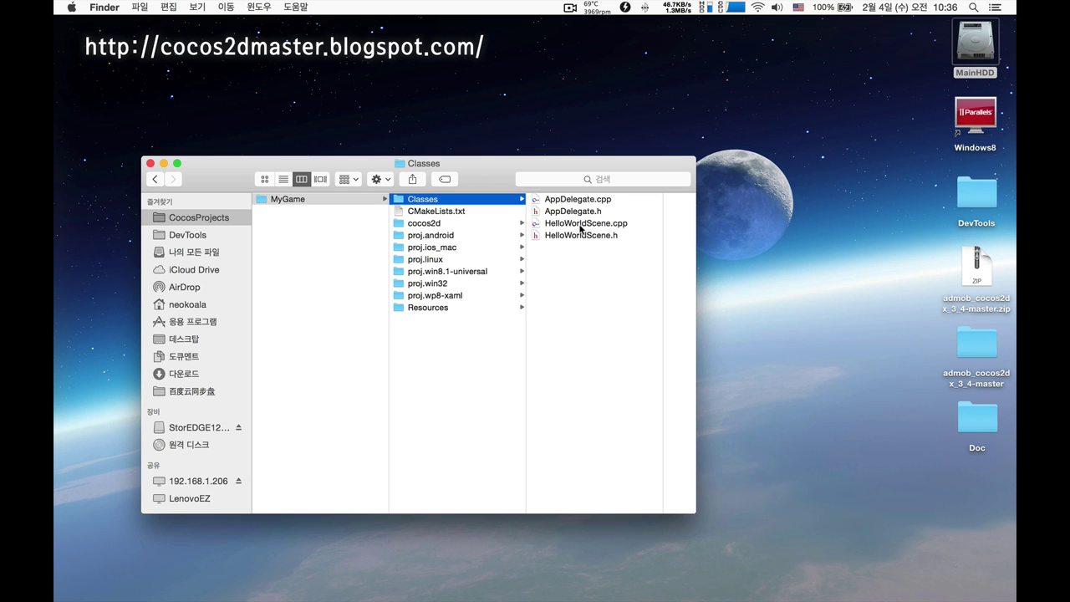
{"action": "left_click", "coordinate": [150, 163]}
{"action": "left_click", "coordinate": [153, 166]}
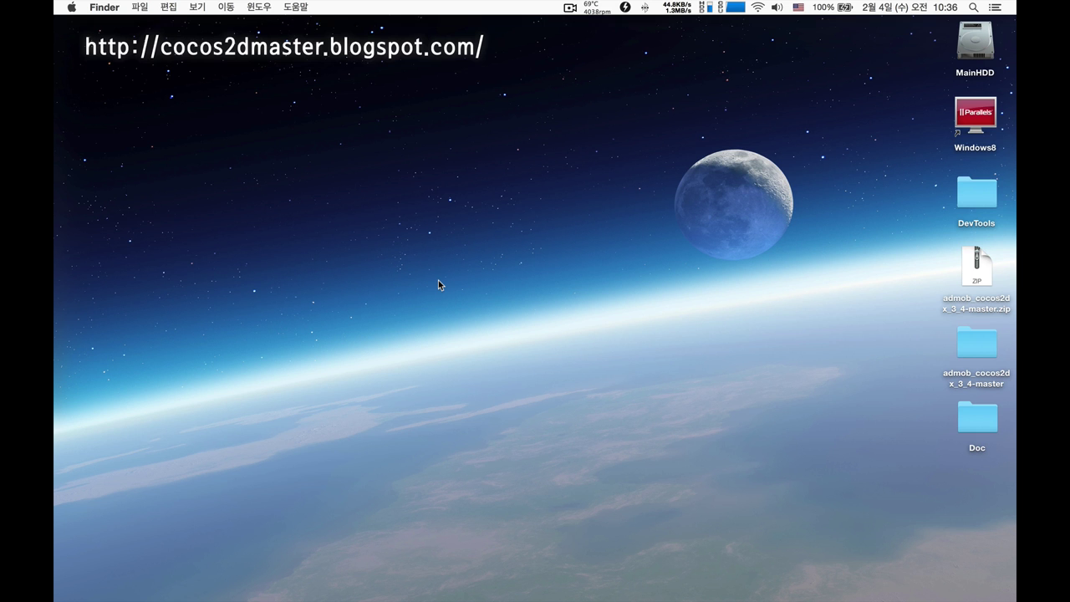
Step: Return to the guide in Safari and review the end of its MyGame import section
{"action": "key", "text": "ctrl+Right"}
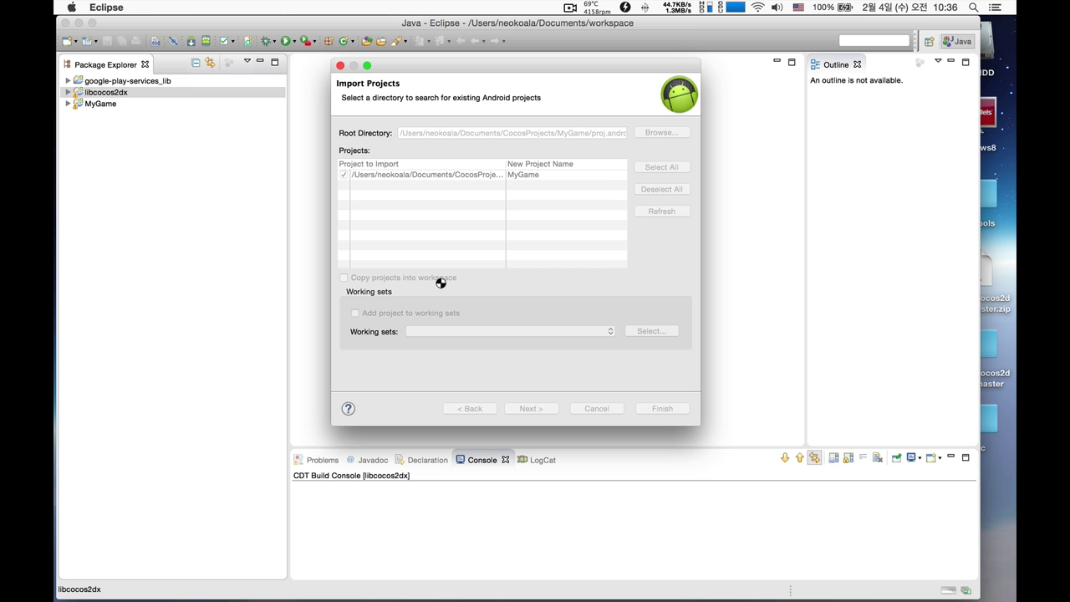
{"action": "key", "text": "ctrl+Right"}
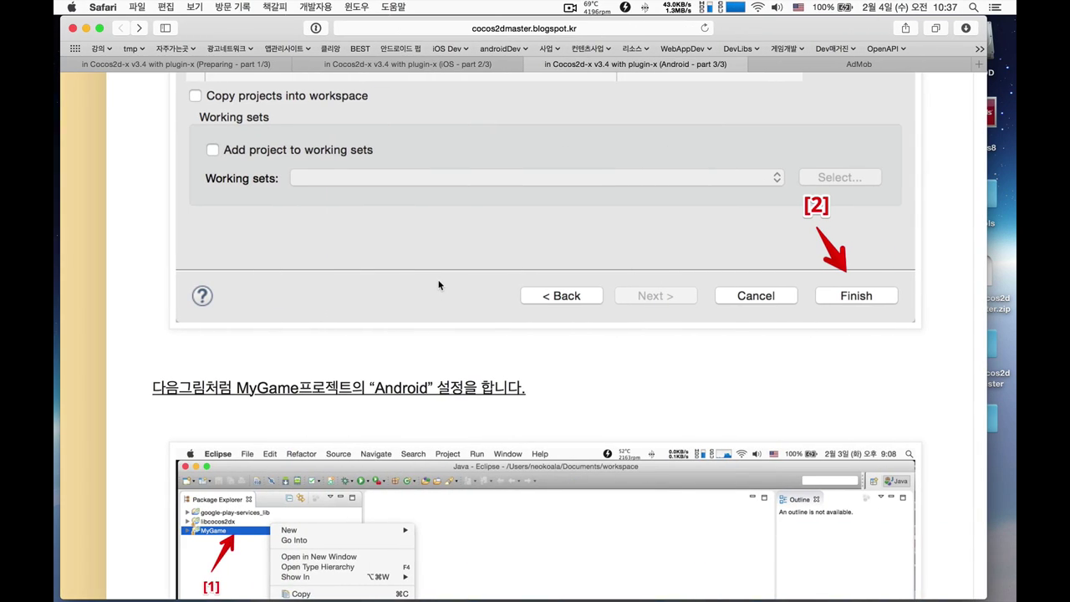
{"action": "scroll", "coordinate": [440, 286], "scroll_direction": "up", "scroll_amount": 3}
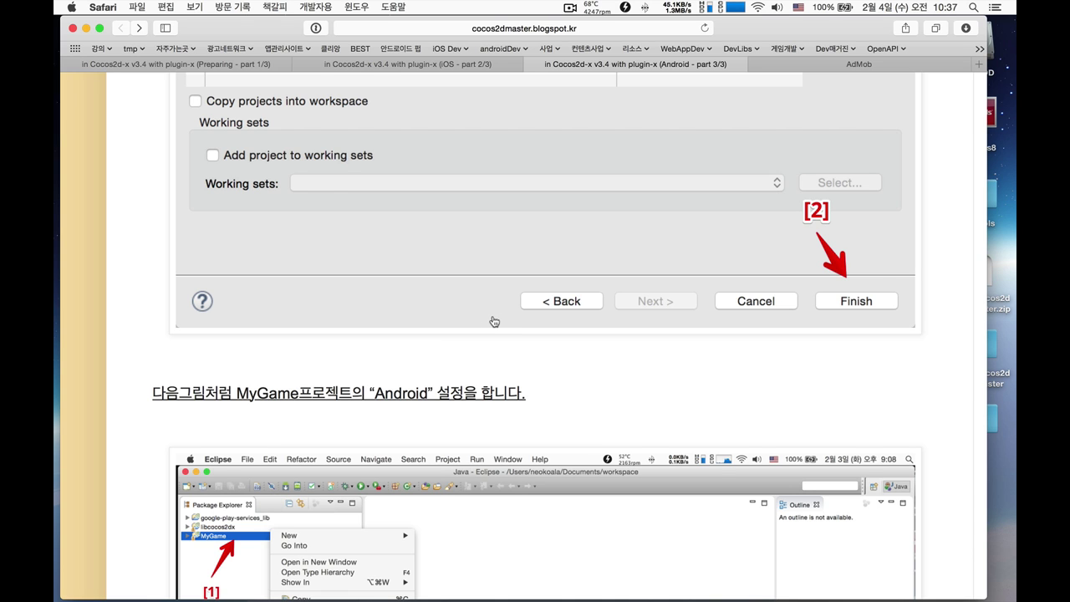
Step: Check the import in Eclipse, view MyGame's proj.android folder under CocosProjects in Finder, and close the window
{"action": "key", "text": "super+Tab"}
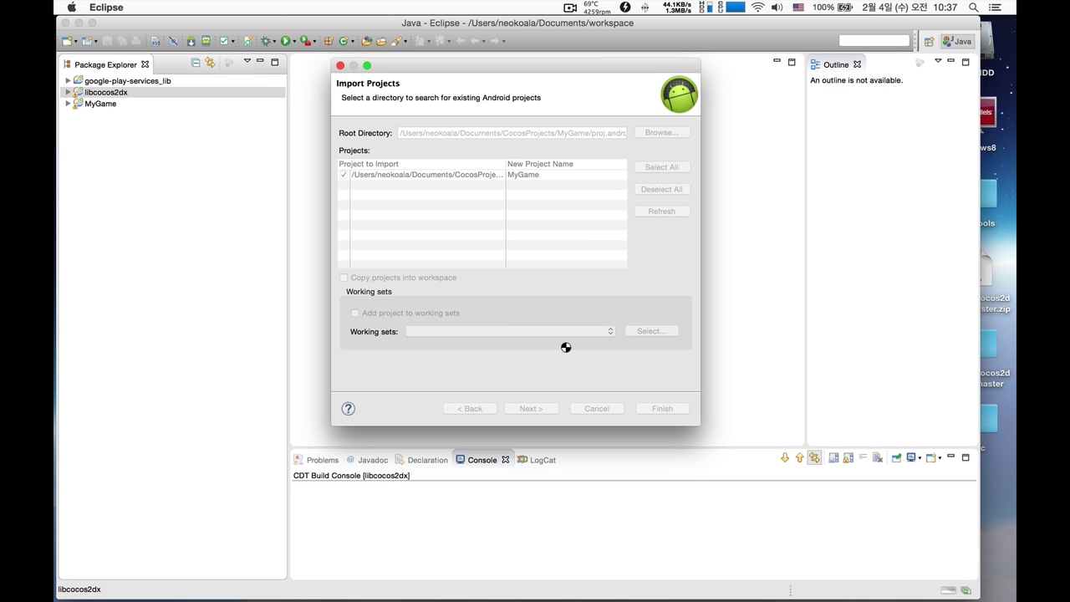
{"action": "key", "text": "ctrl+Left"}
{"action": "key", "text": "ctrl+Left"}
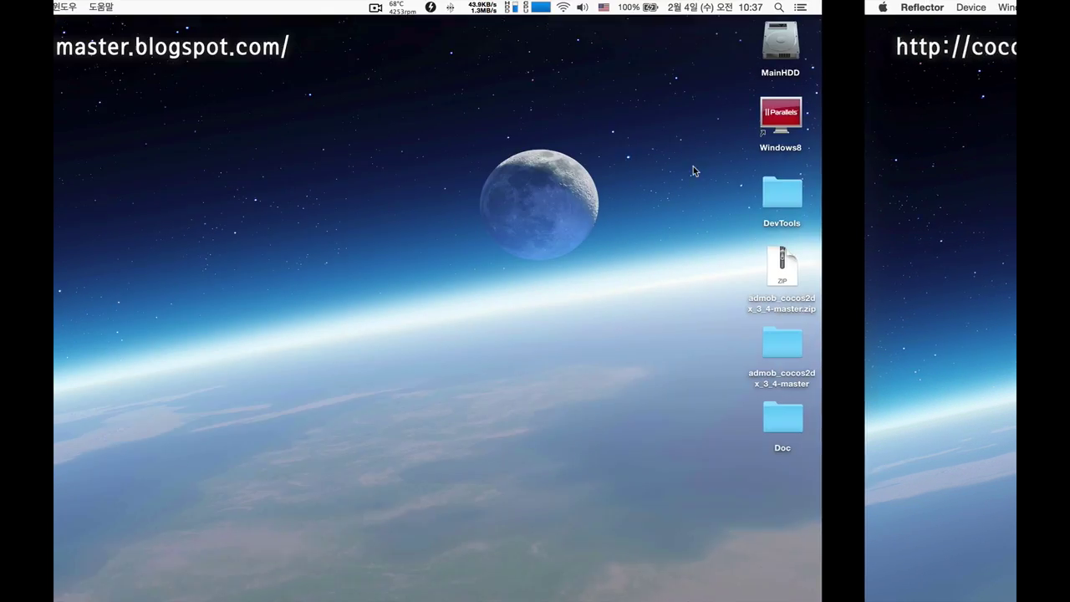
{"action": "left_click", "coordinate": [965, 55]}
{"action": "double_click", "coordinate": [965, 55]}
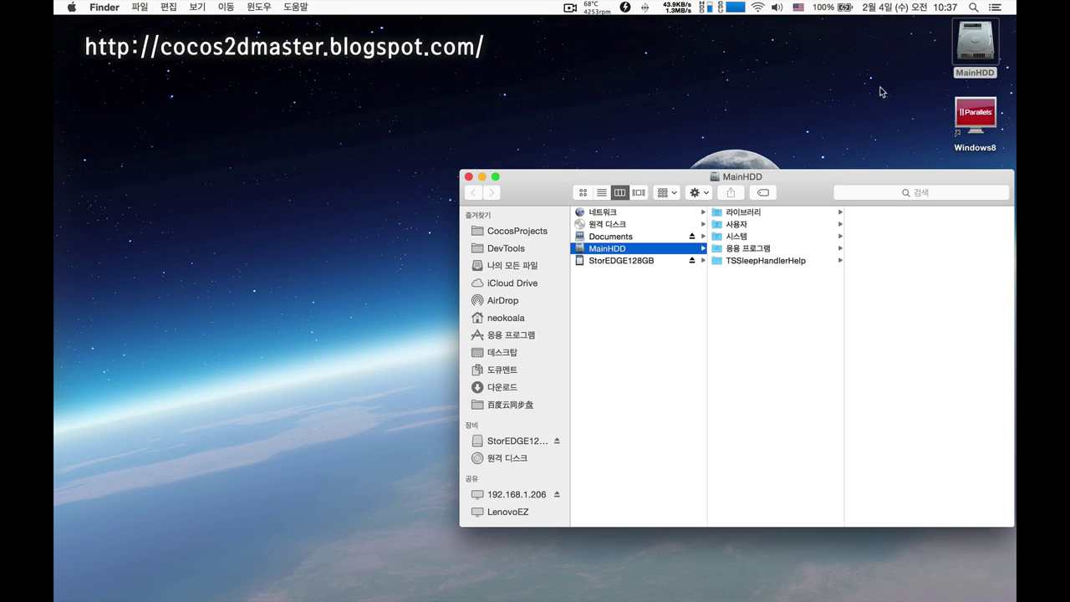
{"action": "left_click_drag", "start_coordinate": [735, 190], "coordinate": [604, 152]}
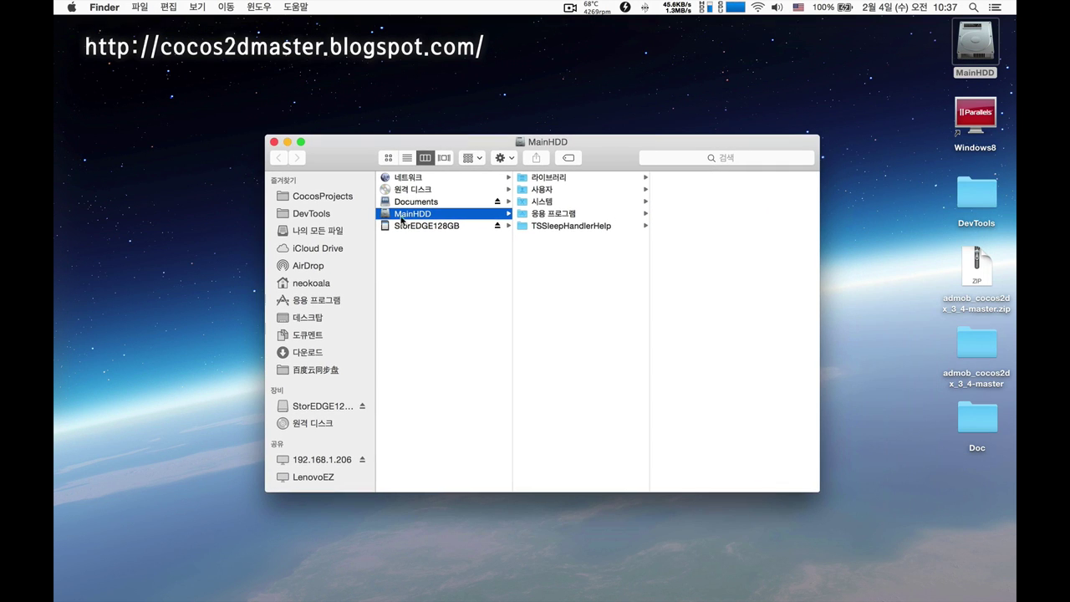
{"action": "left_click", "coordinate": [351, 201]}
{"action": "left_click", "coordinate": [448, 177]}
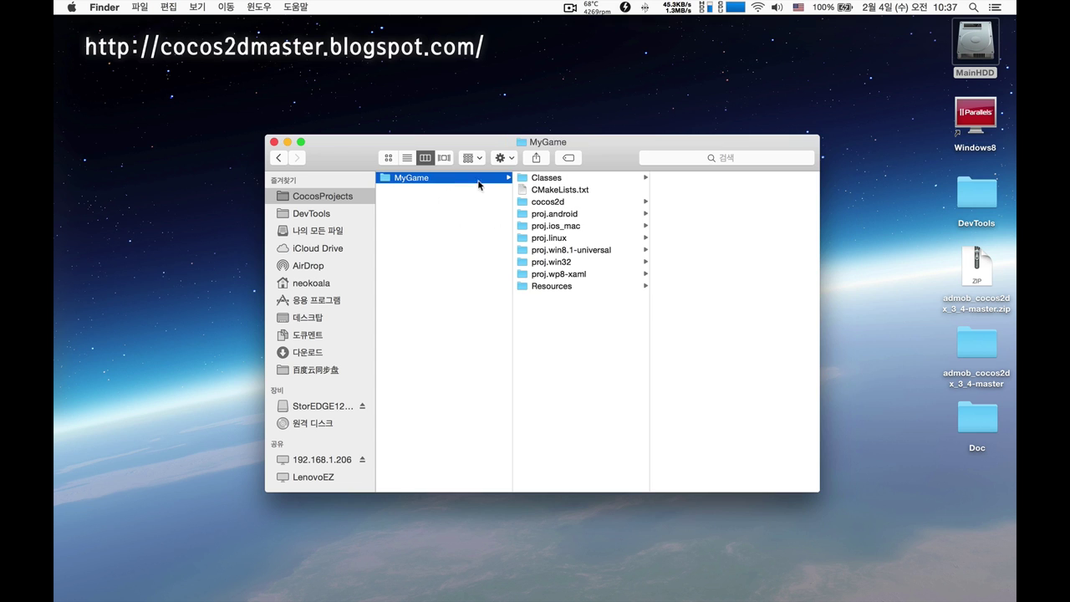
{"action": "left_click", "coordinate": [573, 215]}
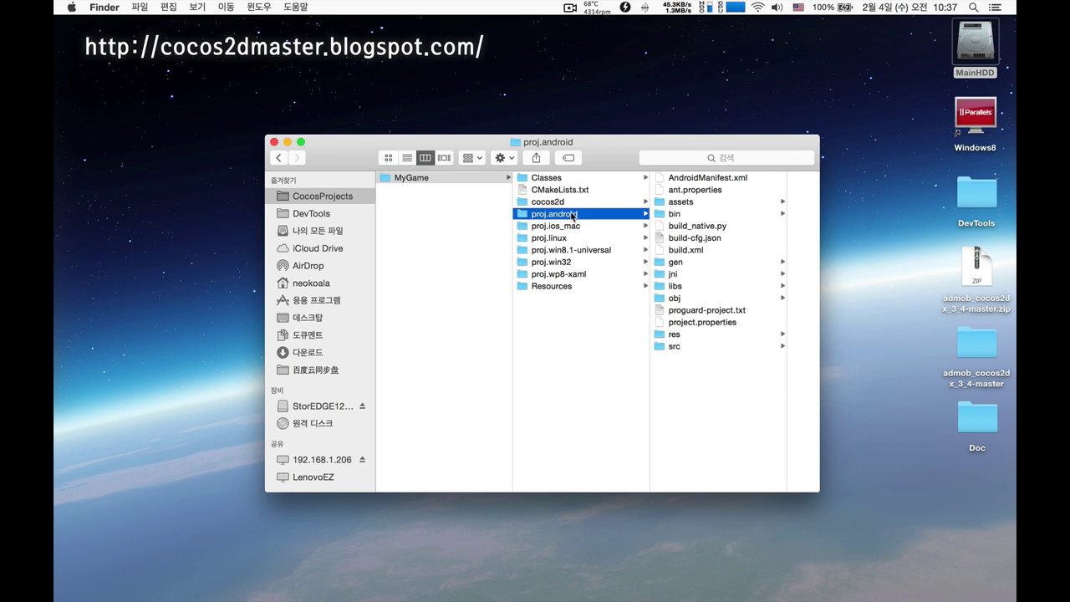
{"action": "left_click", "coordinate": [274, 142]}
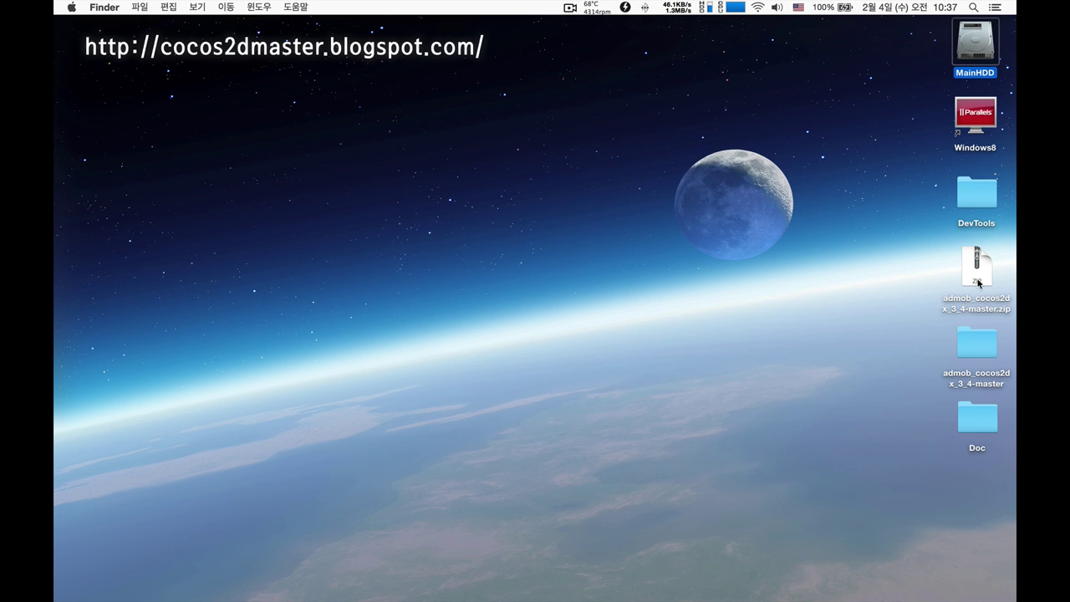
Step: Open build-cfg.json from the proj.android folder of admob_cocos2dx_3_4-master on the desktop in the text editor
{"action": "double_click", "coordinate": [973, 350]}
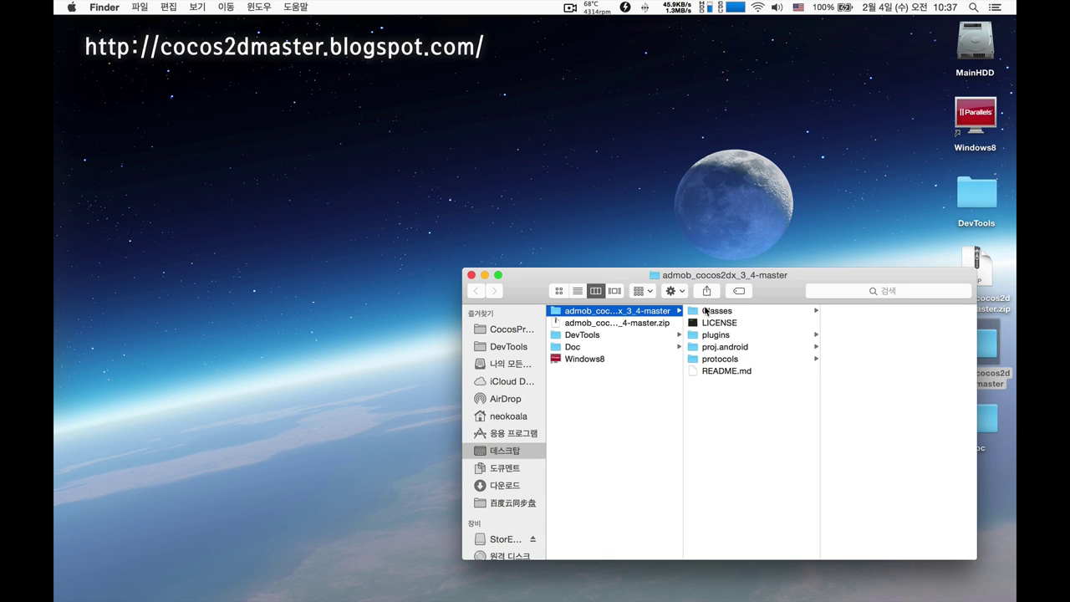
{"action": "left_click", "coordinate": [724, 350]}
{"action": "left_click_drag", "start_coordinate": [760, 294], "coordinate": [528, 215]}
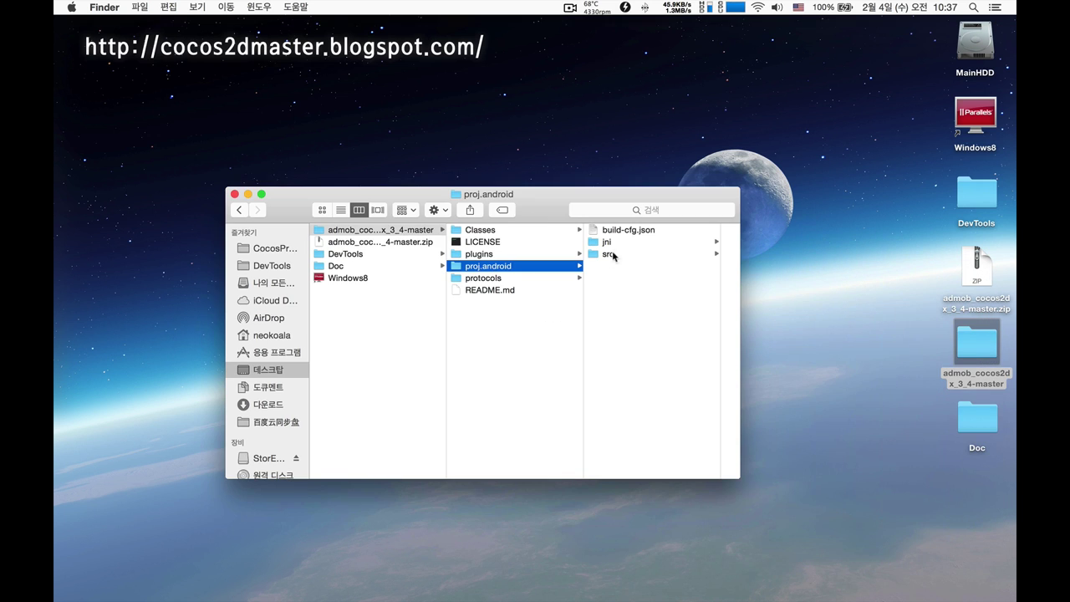
{"action": "left_click", "coordinate": [636, 237]}
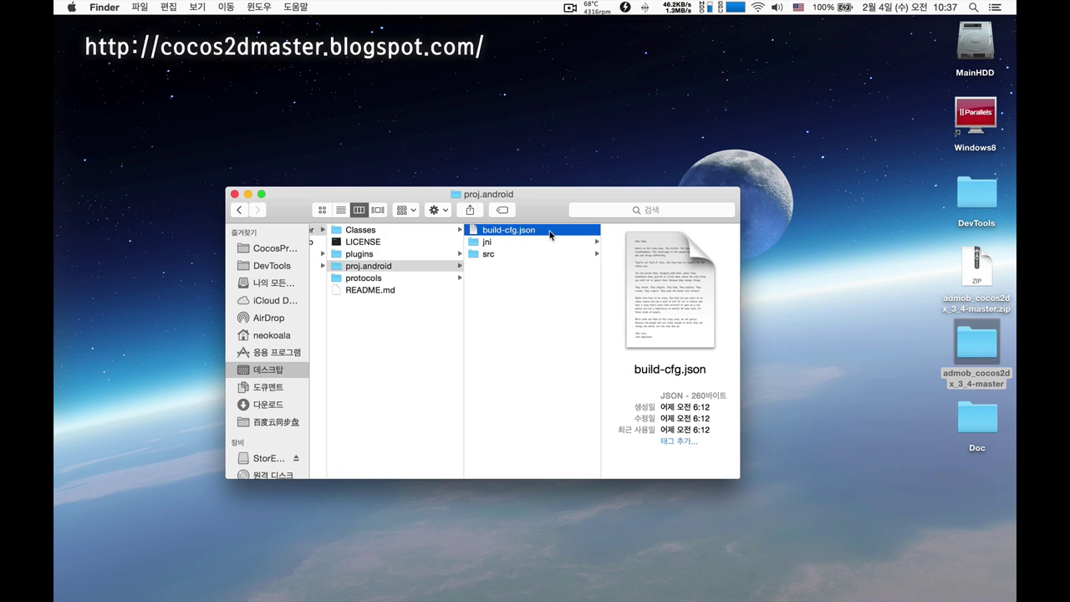
{"action": "right_click", "coordinate": [550, 236]}
{"action": "mouse_move", "coordinate": [580, 253]}
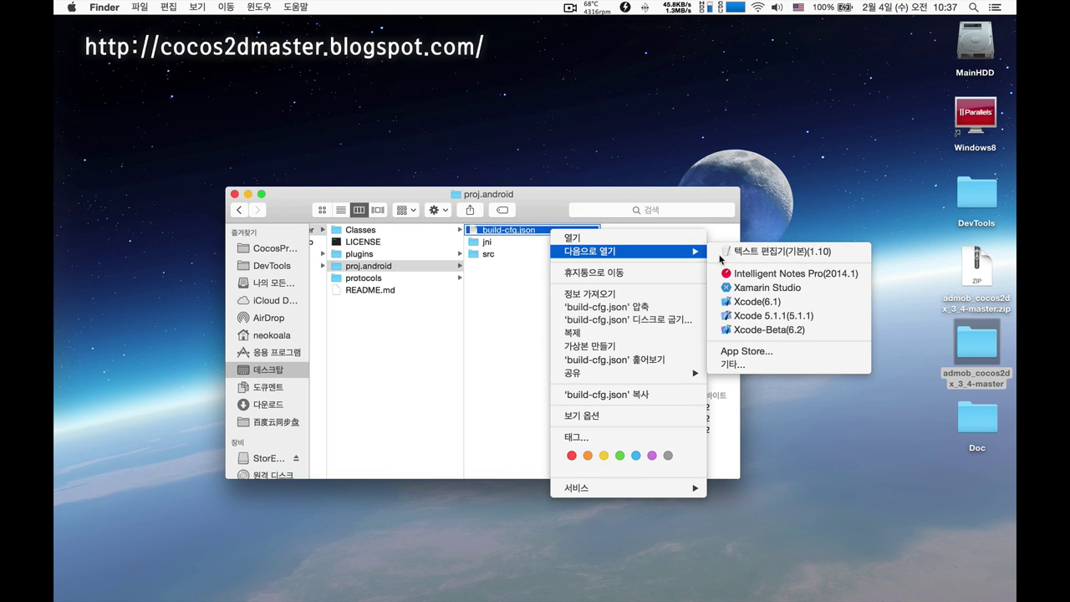
{"action": "left_click", "coordinate": [747, 254]}
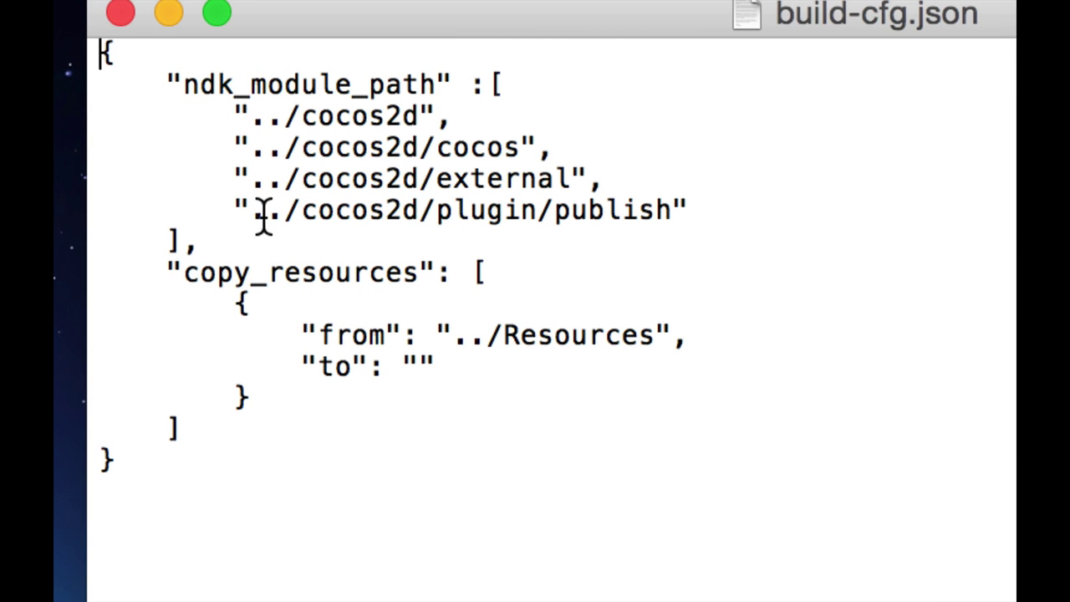
Step: Retype the closing quote and comma after "../cocos2d/external" in the ndk_module_path list
{"action": "left_click_drag", "start_coordinate": [238, 210], "coordinate": [250, 210]}
{"action": "left_click", "coordinate": [387, 210]}
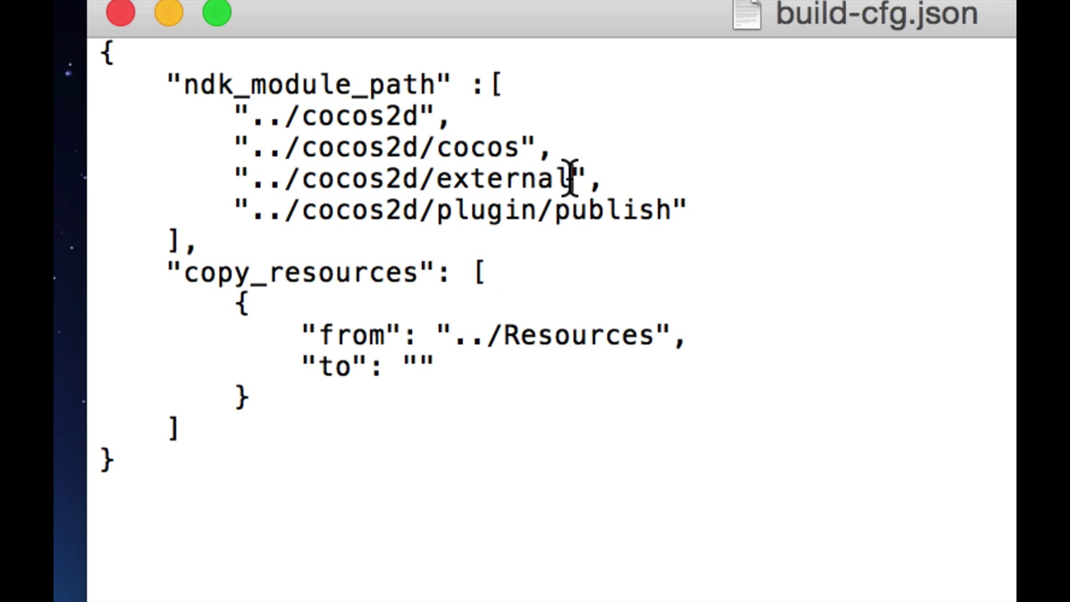
{"action": "left_click", "coordinate": [603, 178]}
{"action": "key", "text": "BackSpace"}
{"action": "key", "text": "BackSpace"}
{"action": "type", "text": "\","}
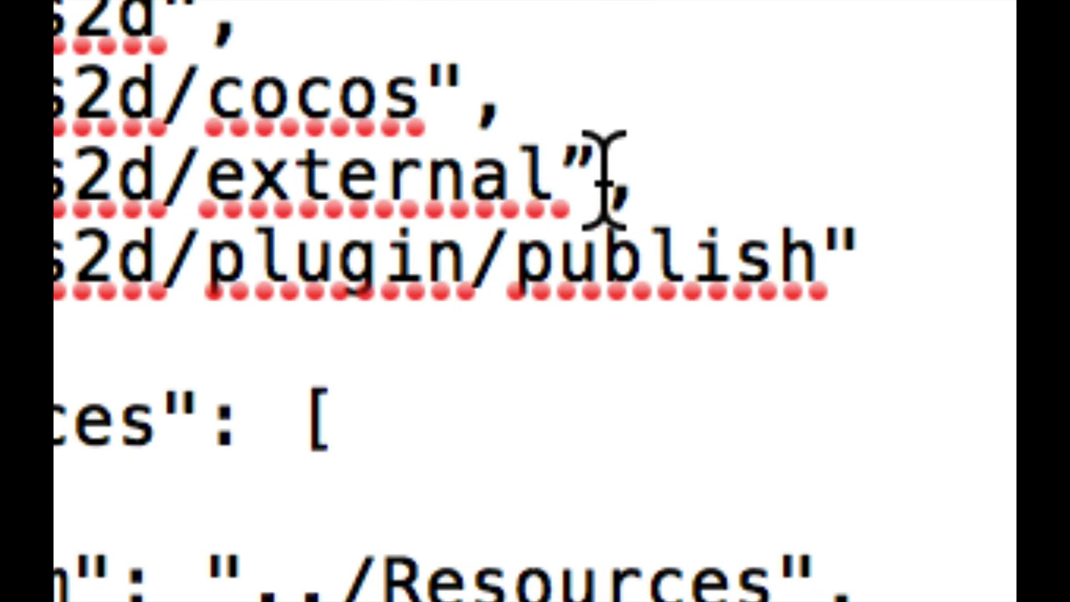
Step: Replace the curly quote after ../cocos2d/external with a straight double quote matching the other path entries
{"action": "left_click_drag", "start_coordinate": [604, 178], "coordinate": [571, 171]}
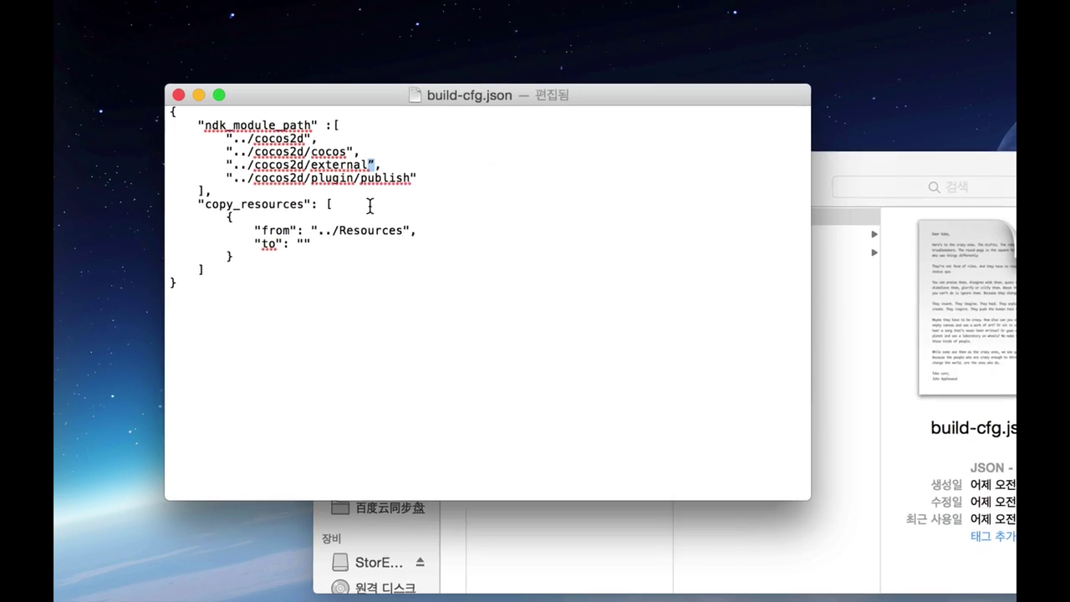
{"action": "left_click", "coordinate": [576, 187]}
{"action": "left_click_drag", "start_coordinate": [386, 181], "coordinate": [394, 183]}
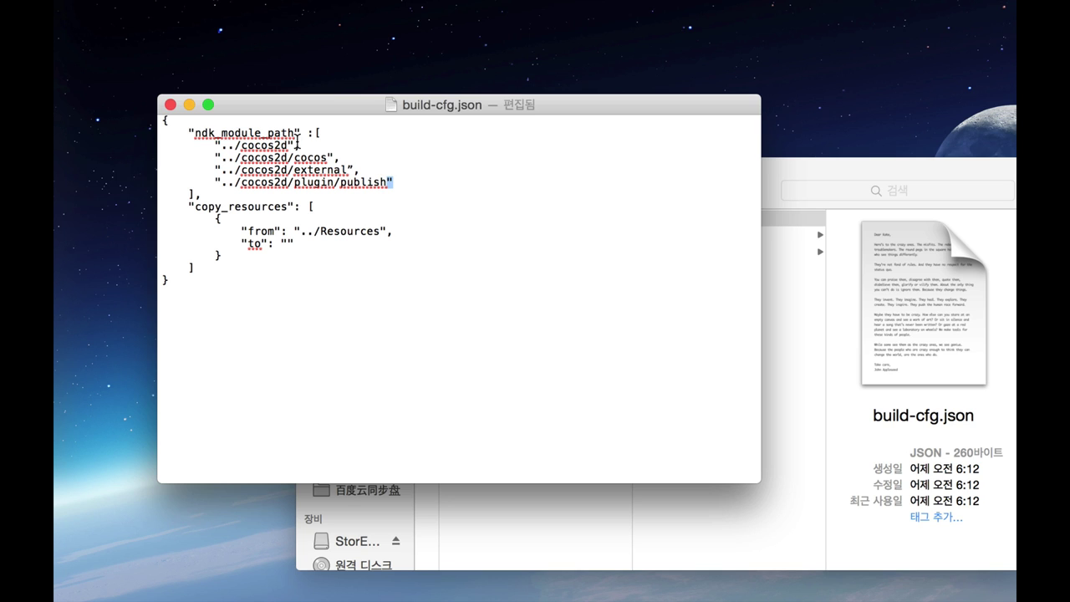
{"action": "left_click_drag", "start_coordinate": [345, 171], "coordinate": [354, 172]}
{"action": "type", "text": "\""}
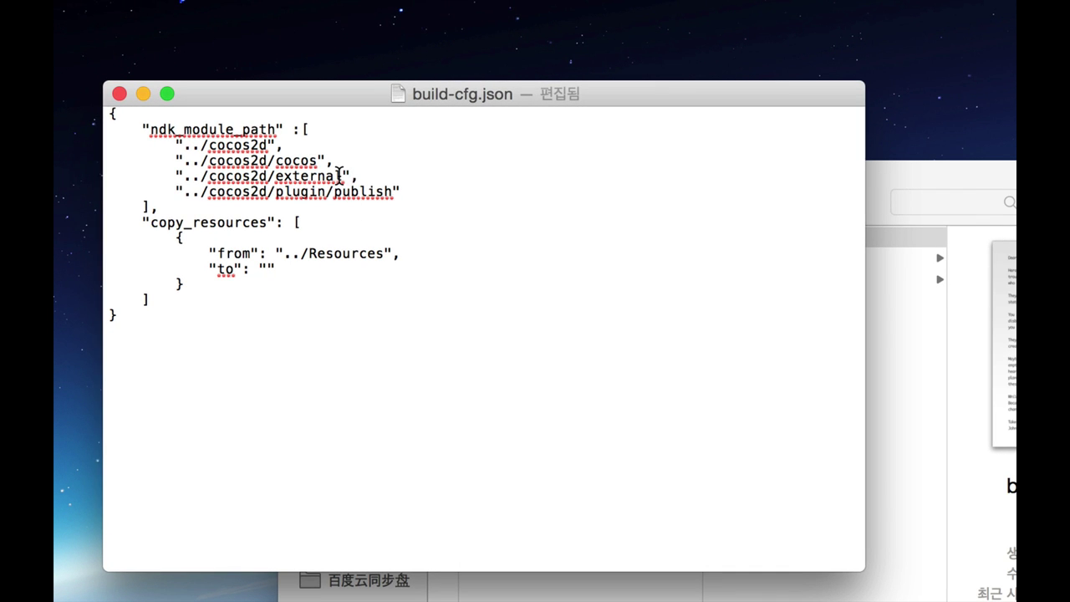
{"action": "double_click", "coordinate": [346, 175]}
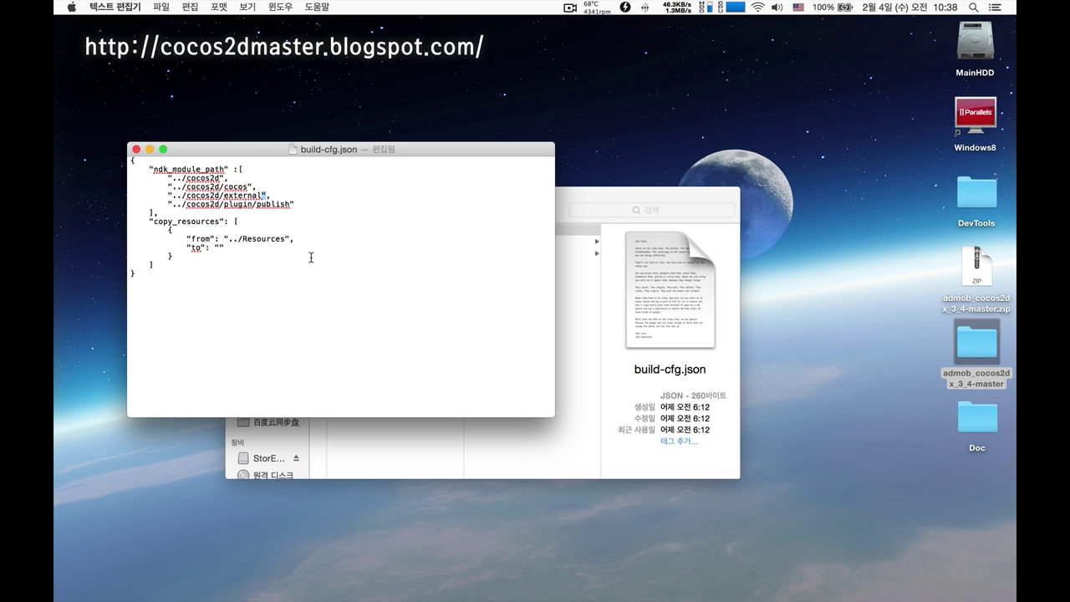
Step: Close build-cfg.json, quit the text editor, and return to the proj.android folder in Finder
{"action": "left_click", "coordinate": [137, 151]}
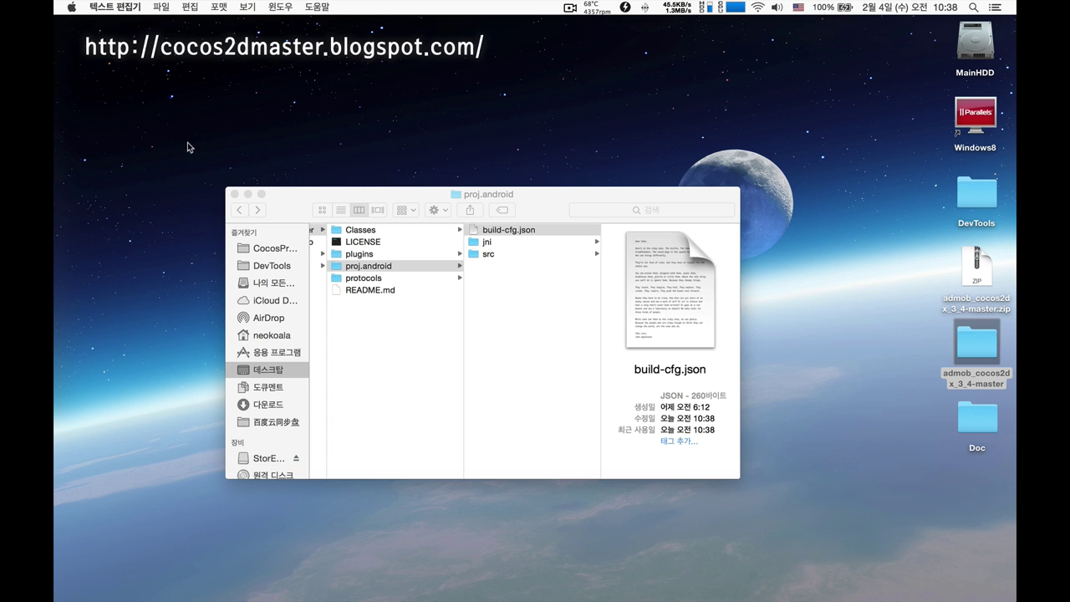
{"action": "left_click", "coordinate": [126, 7]}
{"action": "left_click", "coordinate": [164, 136]}
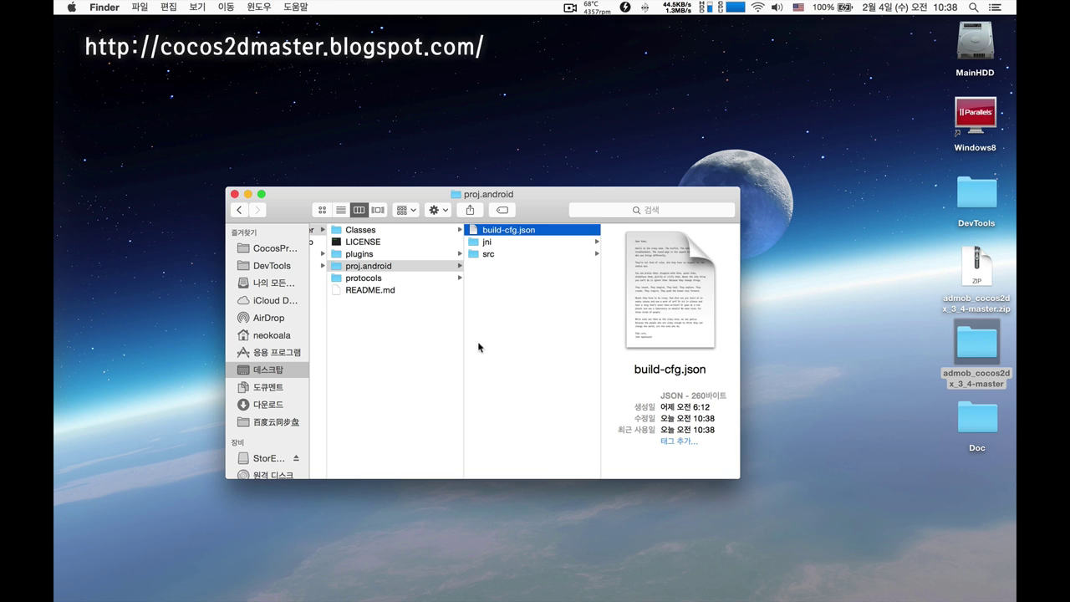
{"action": "left_click", "coordinate": [498, 343]}
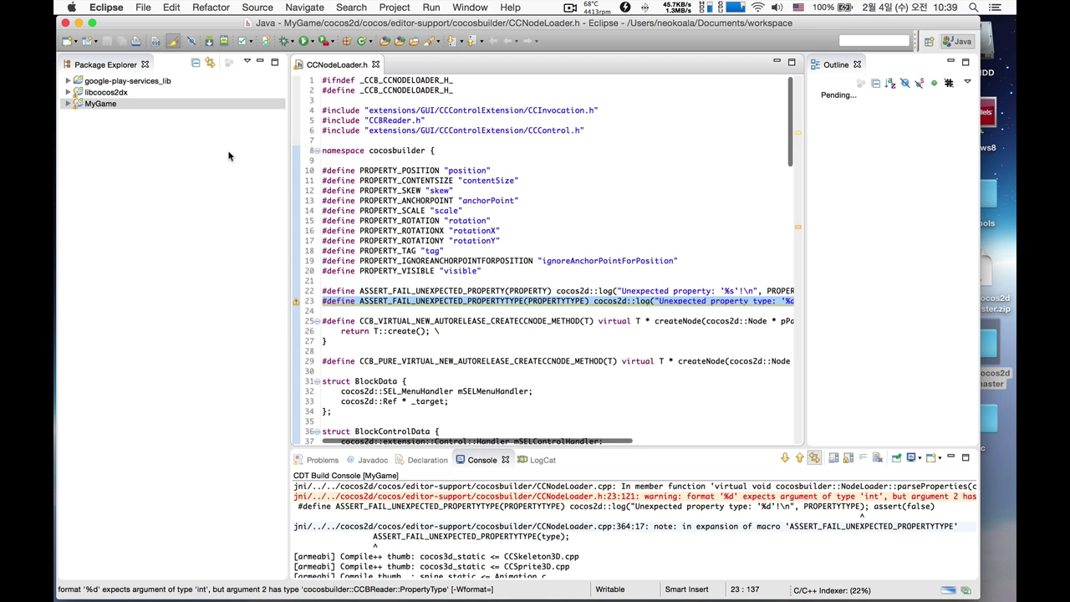
Step: Close CCNodeLoader.h in Eclipse and read the guide's MyGame Android properties section in Safari
{"action": "left_click", "coordinate": [376, 65]}
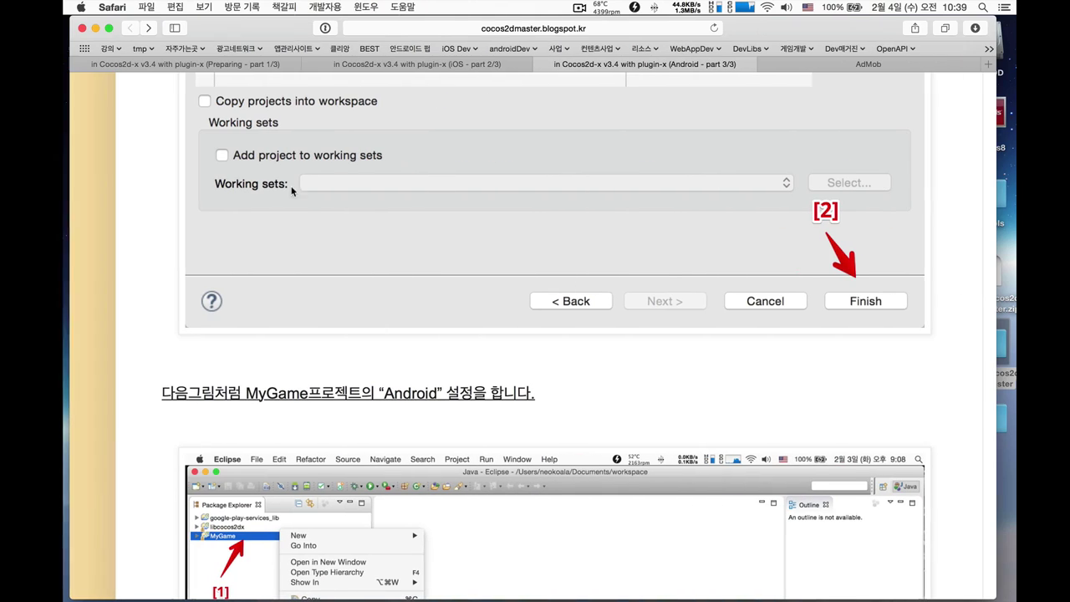
{"action": "scroll", "coordinate": [449, 337], "scroll_direction": "down", "scroll_amount": 3}
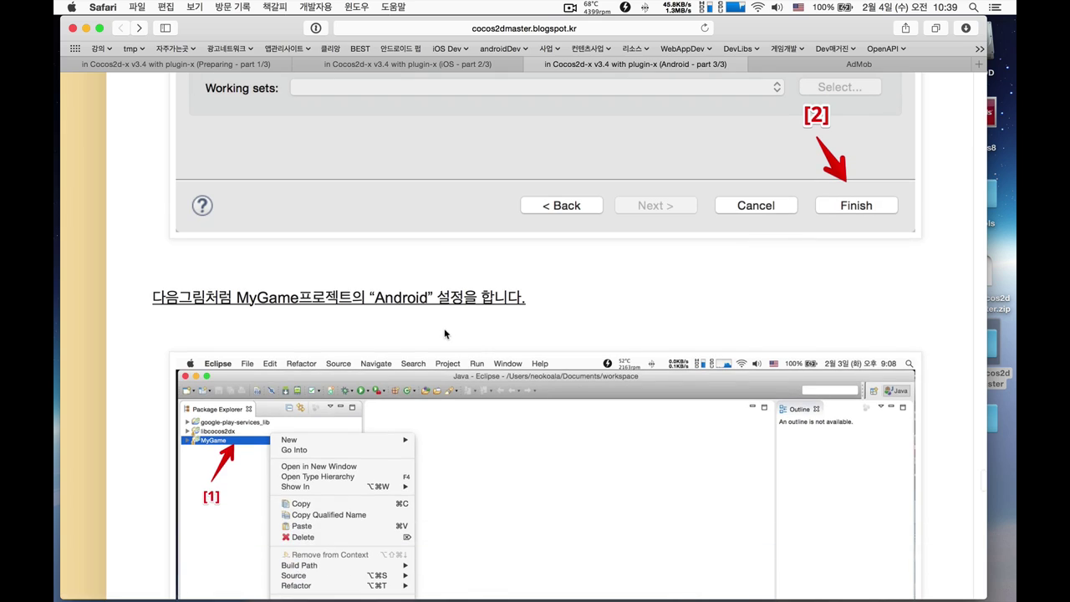
{"action": "key", "text": "ctrl+Up"}
{"action": "left_click", "coordinate": [419, 345]}
{"action": "scroll", "coordinate": [297, 424], "scroll_direction": "down", "scroll_amount": 4}
{"action": "scroll", "coordinate": [297, 424], "scroll_direction": "down", "scroll_amount": 3}
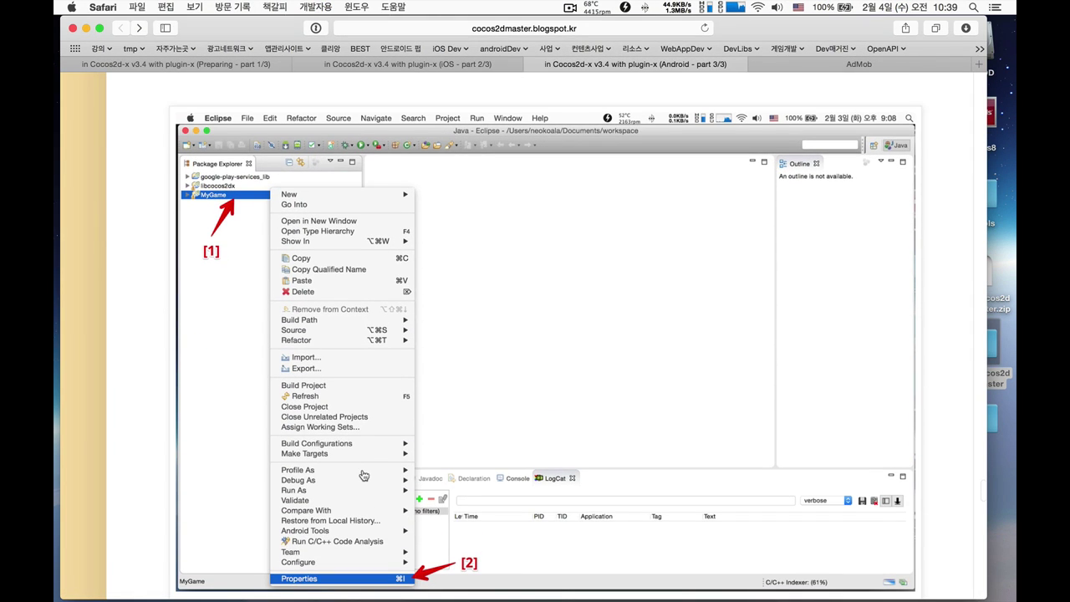
{"action": "scroll", "coordinate": [368, 465], "scroll_direction": "down", "scroll_amount": 12}
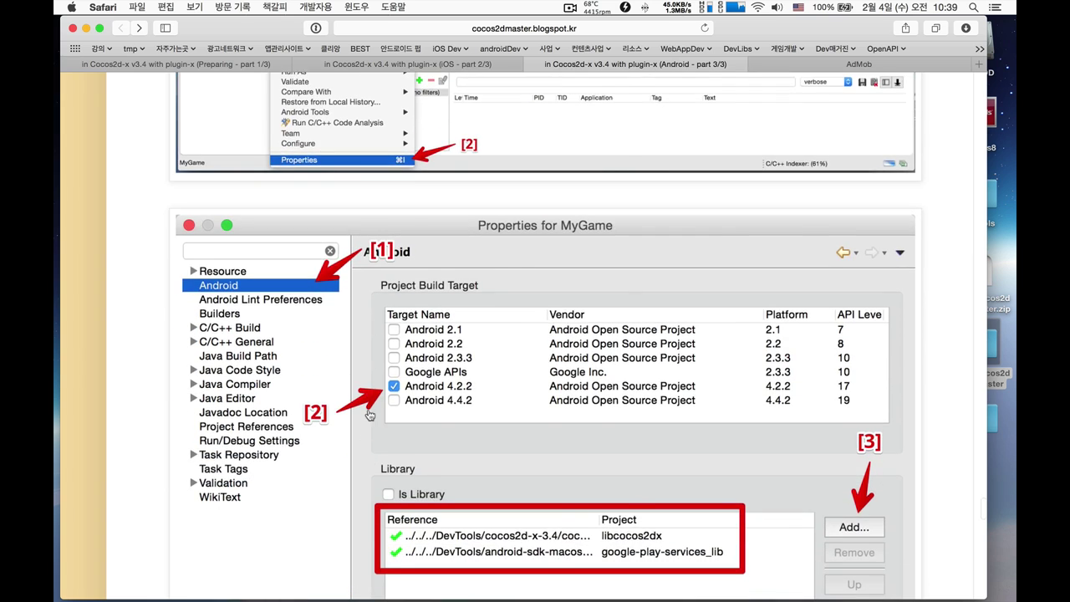
Step: Set MyGame's project build target to Android 4.2.2 in its Android properties, checking the choice against the guide in Safari
{"action": "key", "text": "super+Tab"}
{"action": "right_click", "coordinate": [110, 106]}
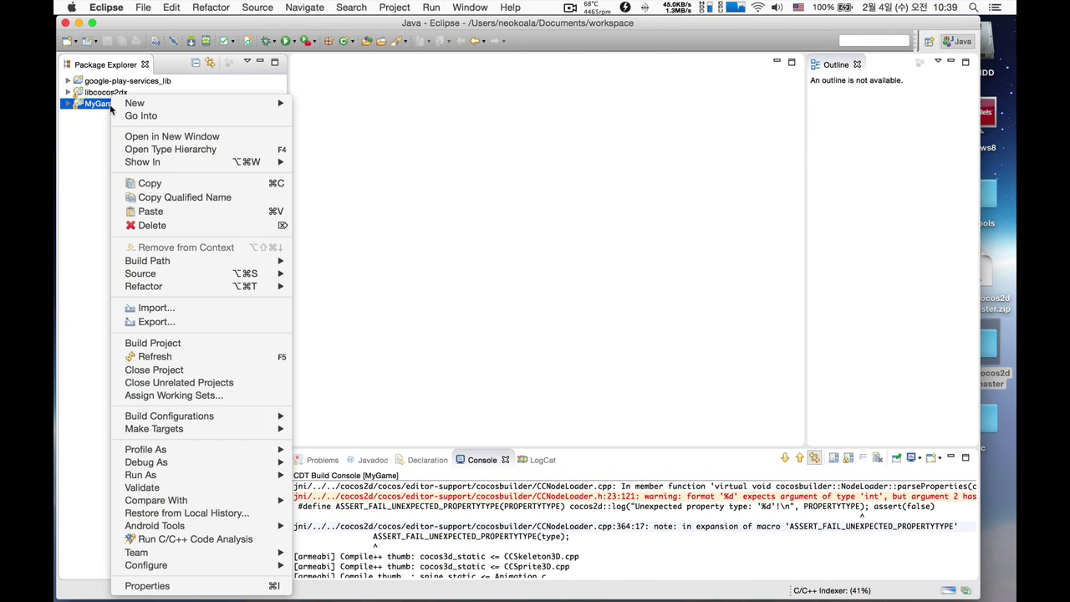
{"action": "left_click", "coordinate": [148, 586]}
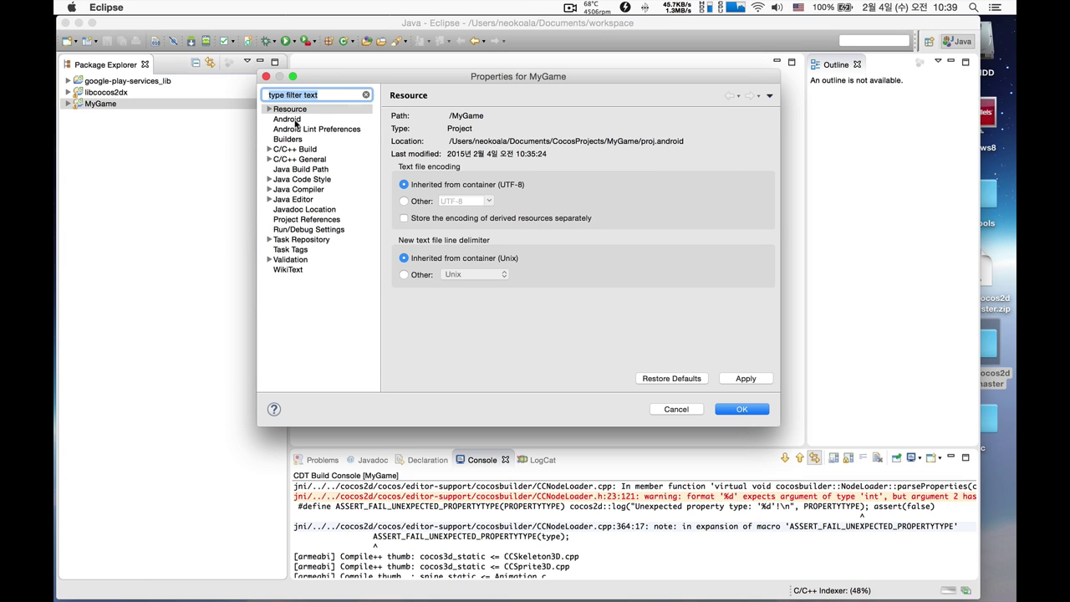
{"action": "left_click", "coordinate": [294, 122]}
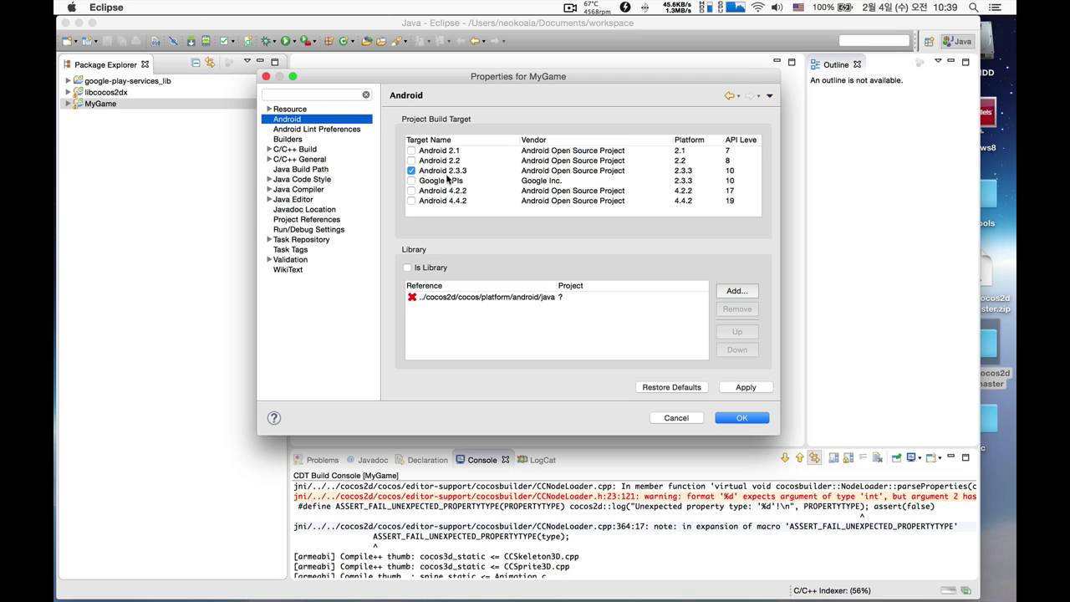
{"action": "left_click", "coordinate": [411, 171]}
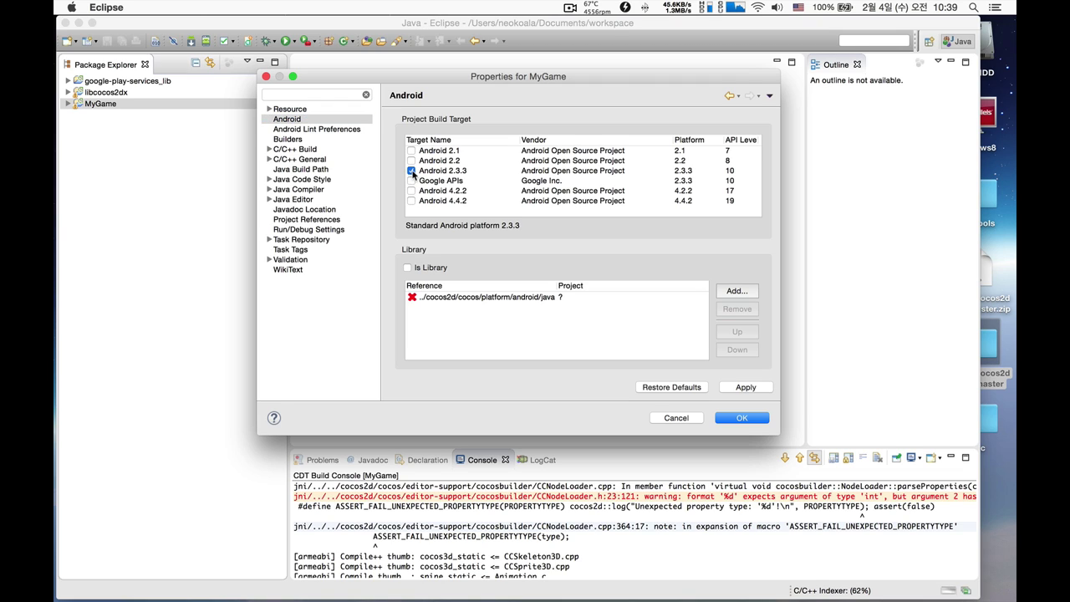
{"action": "left_click", "coordinate": [412, 191]}
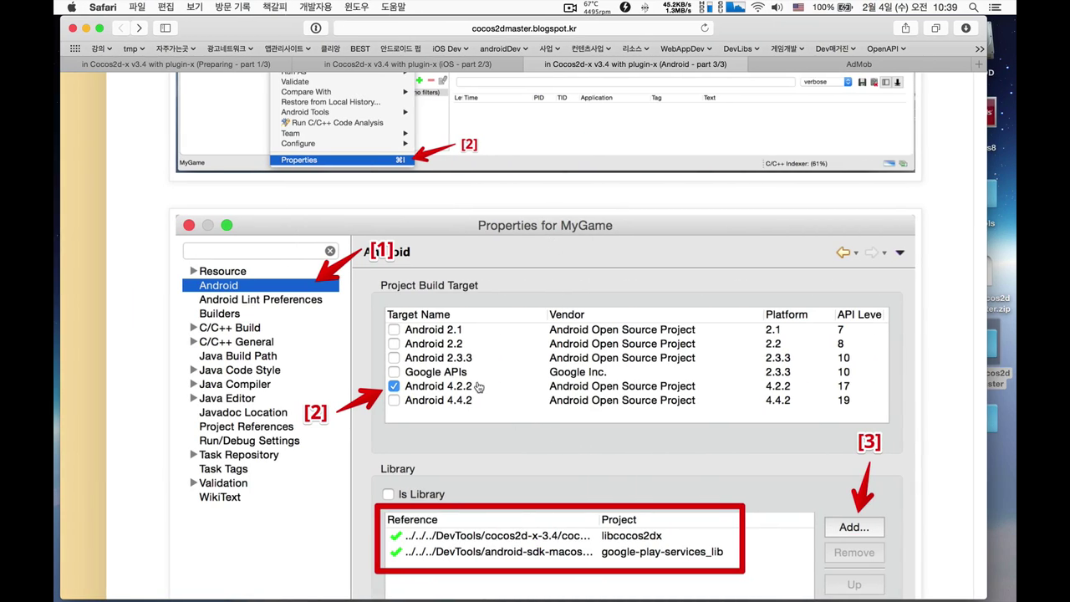
{"action": "key", "text": "ctrl+Left"}
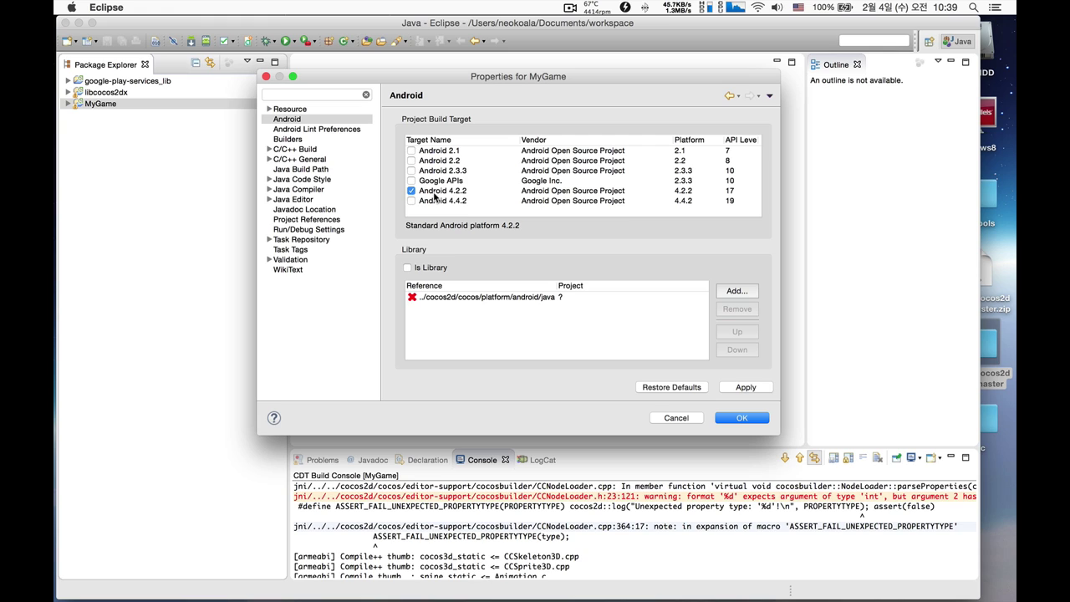
Step: Remove the broken ../cocos2d/cocos/platform/android/java library reference and add libcocos2dx in its place
{"action": "left_click", "coordinate": [455, 299]}
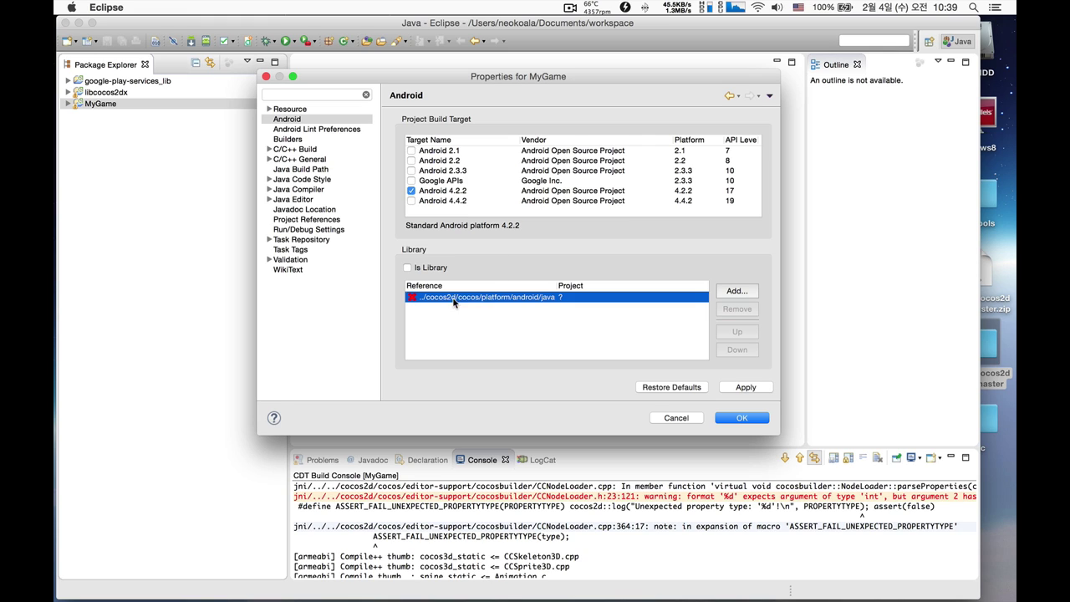
{"action": "left_click", "coordinate": [737, 311]}
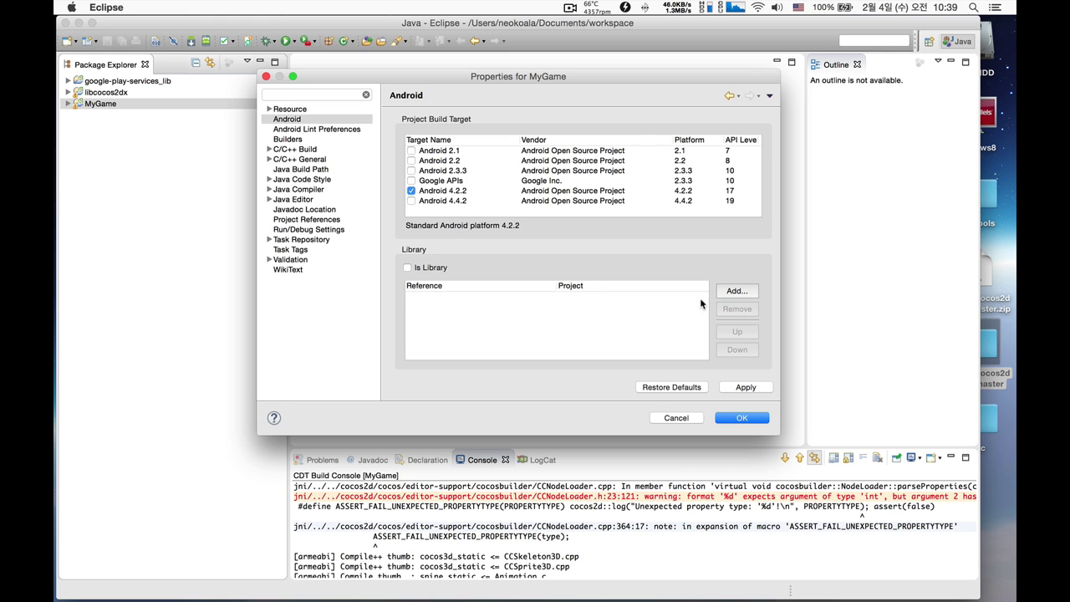
{"action": "left_click", "coordinate": [734, 291]}
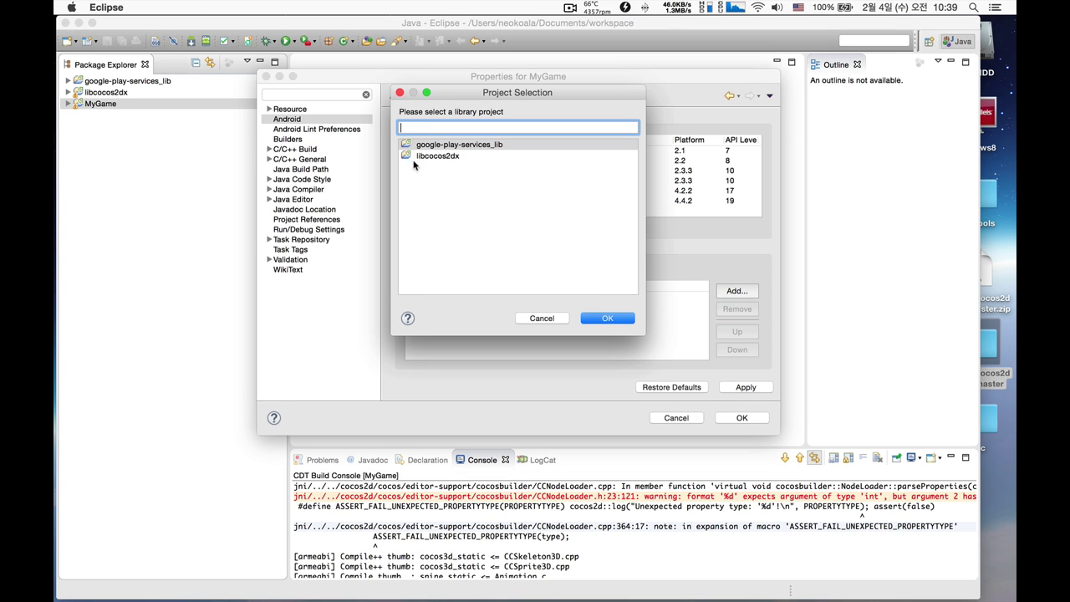
{"action": "double_click", "coordinate": [447, 158]}
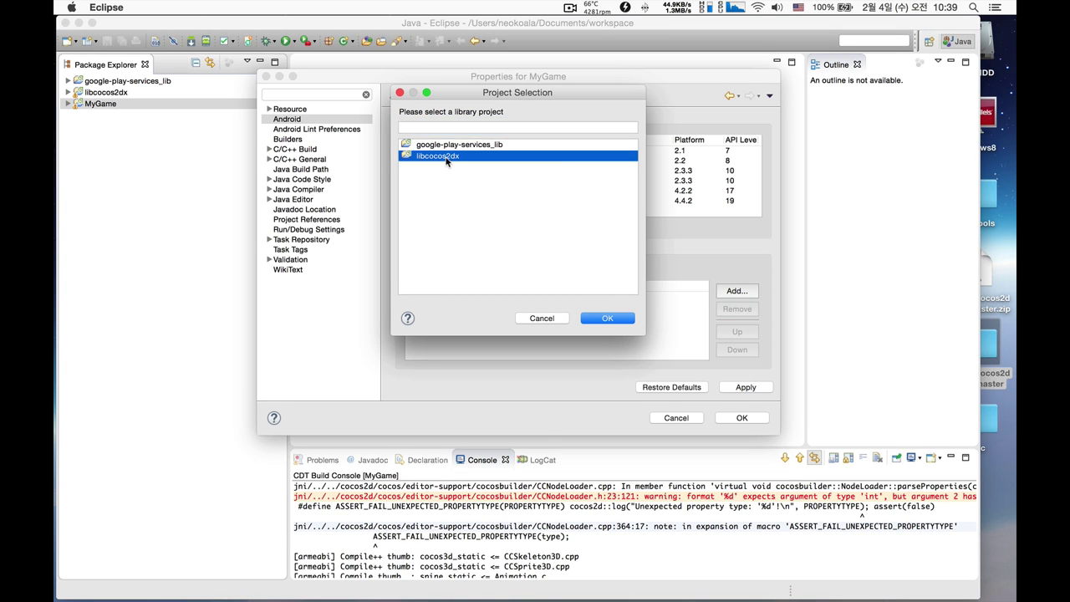
Step: Add google-play-services_lib to MyGame's library references, save the properties, and compare the setup with the guide in Safari
{"action": "left_click", "coordinate": [735, 291]}
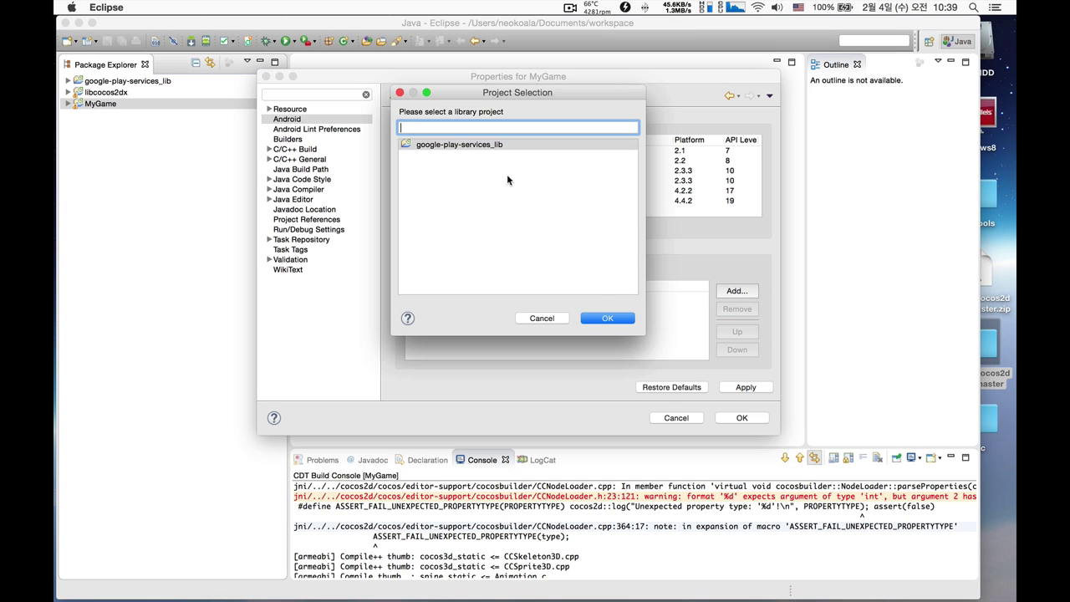
{"action": "double_click", "coordinate": [489, 148]}
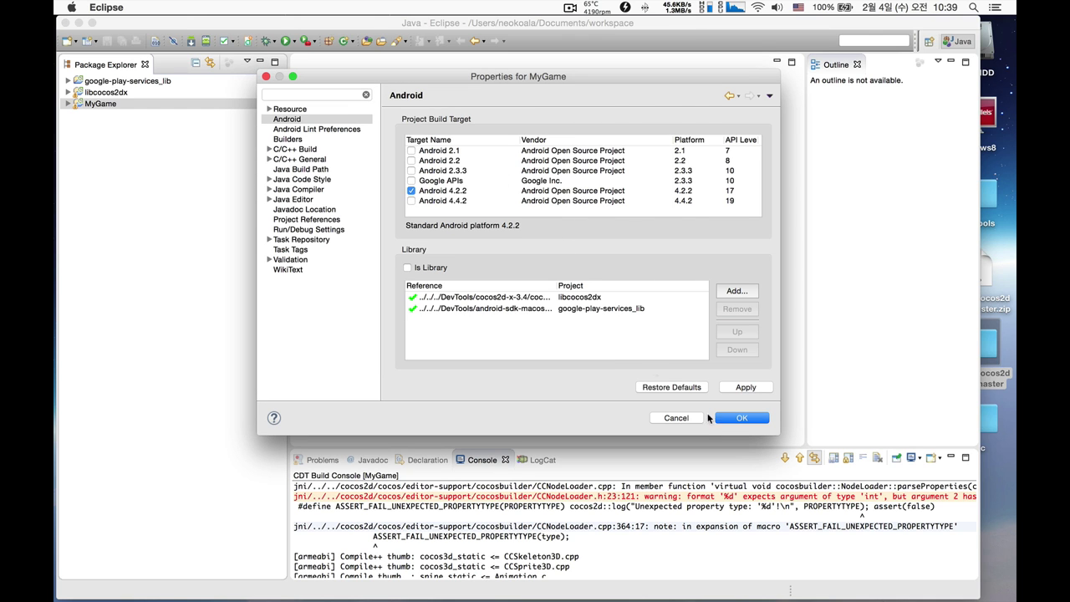
{"action": "left_click", "coordinate": [742, 417]}
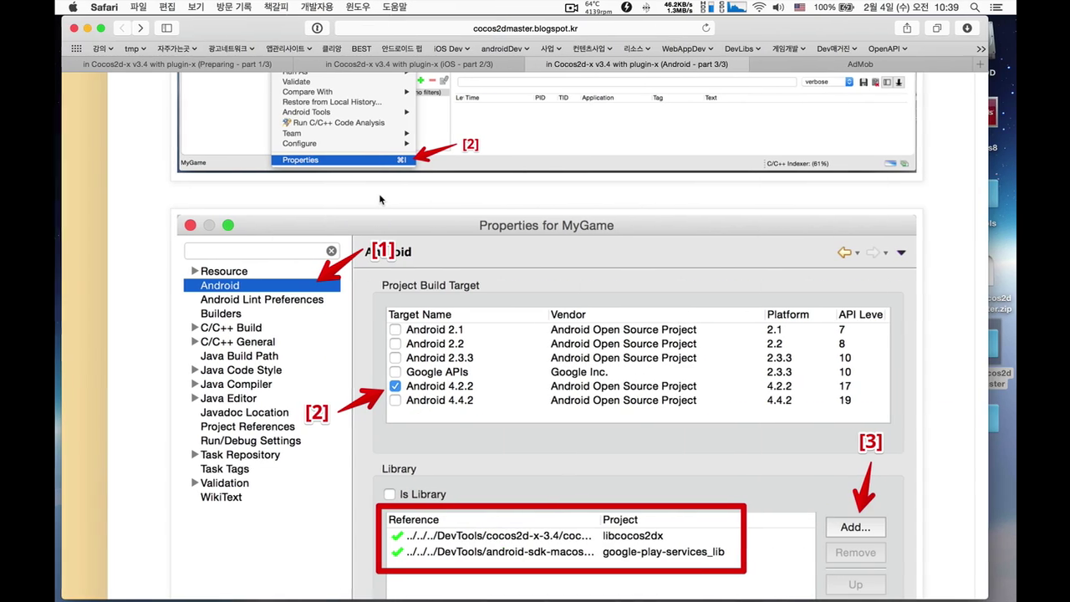
{"action": "scroll", "coordinate": [526, 379], "scroll_direction": "down", "scroll_amount": 10}
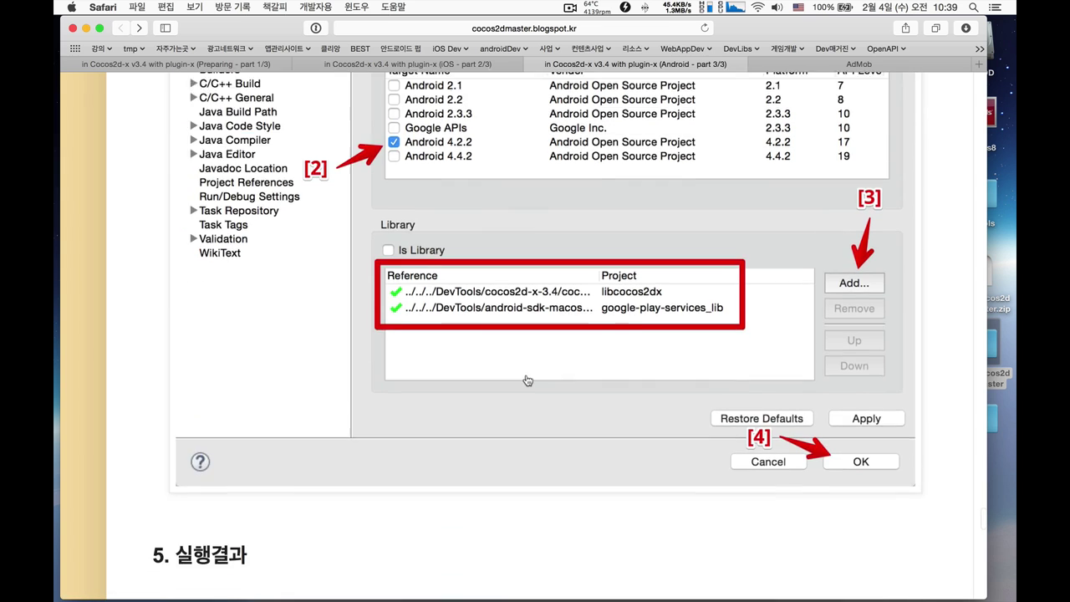
{"action": "scroll", "coordinate": [526, 378], "scroll_direction": "down", "scroll_amount": 5}
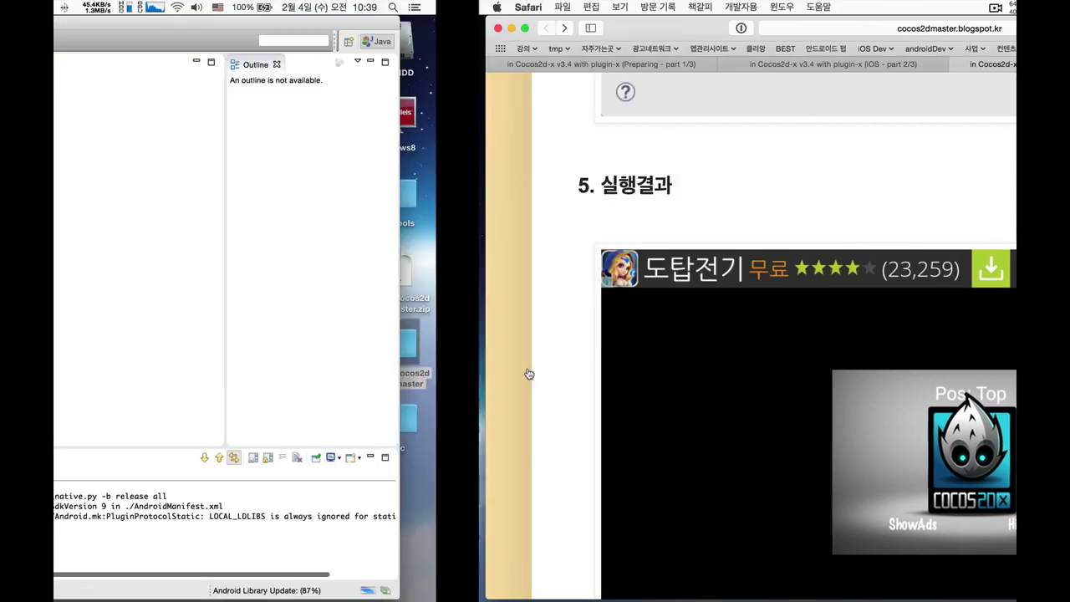
{"action": "key", "text": "ctrl+Left"}
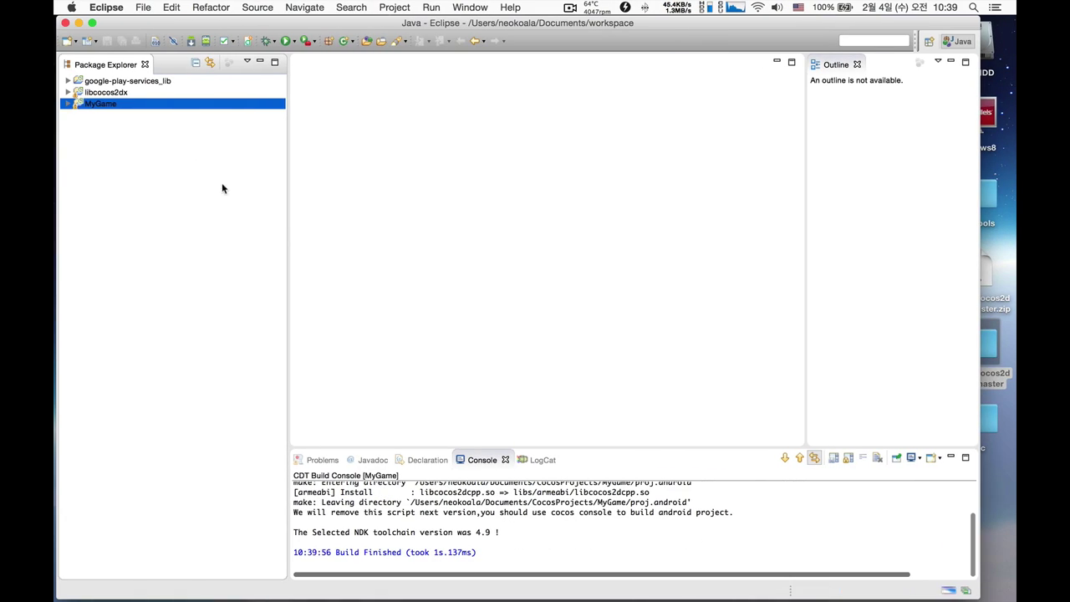
Step: Build the MyGame project in Eclipse, run it as an Android application, and check the mirrored device in Reflector
{"action": "right_click", "coordinate": [109, 105]}
{"action": "left_click", "coordinate": [196, 345]}
{"action": "right_click", "coordinate": [109, 107]}
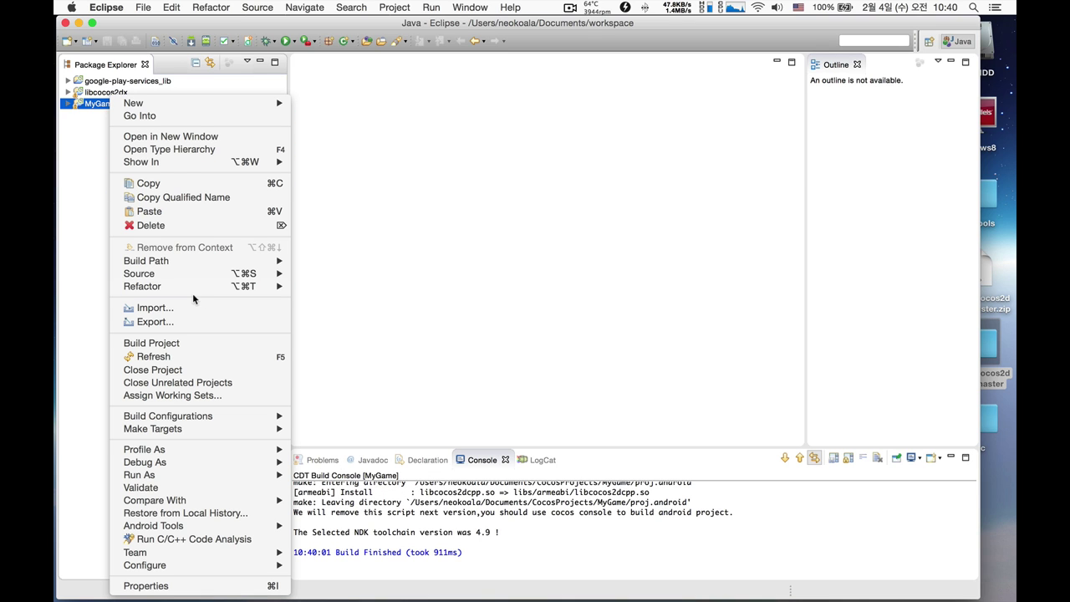
{"action": "mouse_move", "coordinate": [211, 475]}
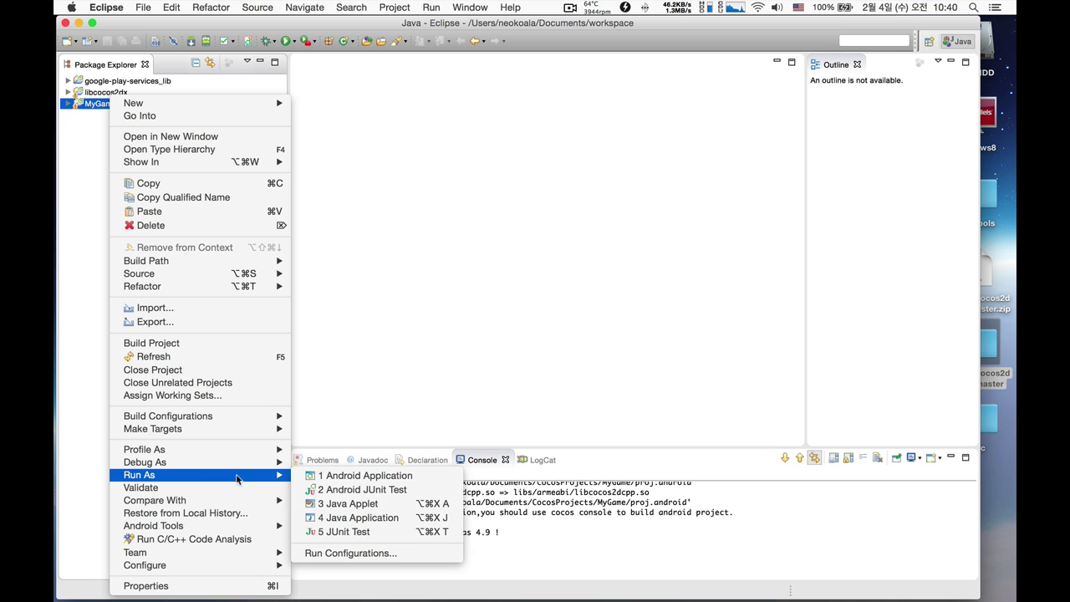
{"action": "left_click", "coordinate": [345, 476]}
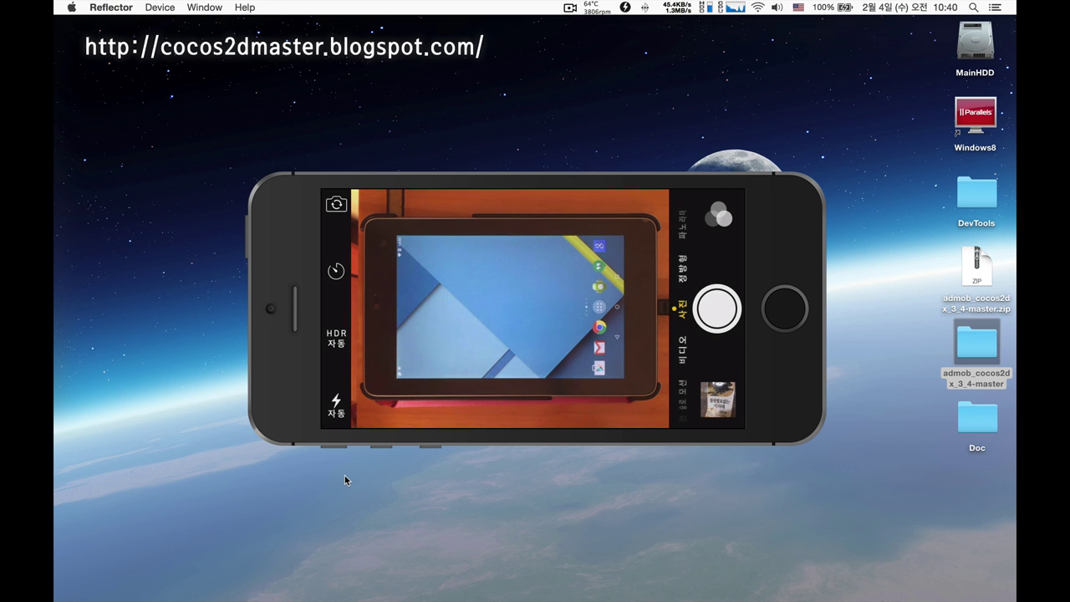
{"action": "key", "text": "super+Tab"}
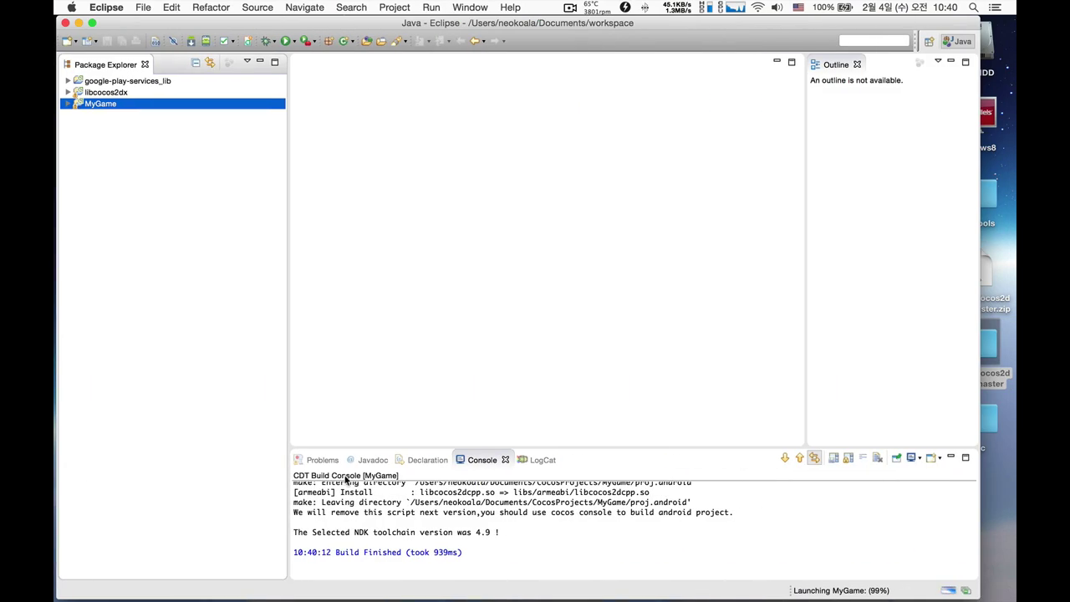
{"action": "key", "text": "super+Tab"}
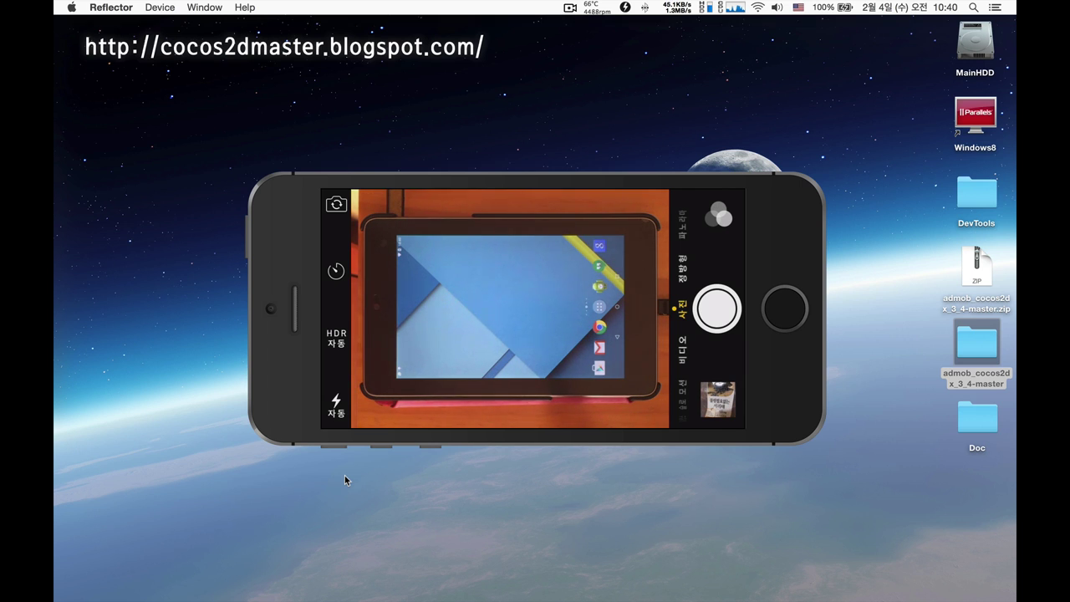
{"action": "key", "text": "super+Tab"}
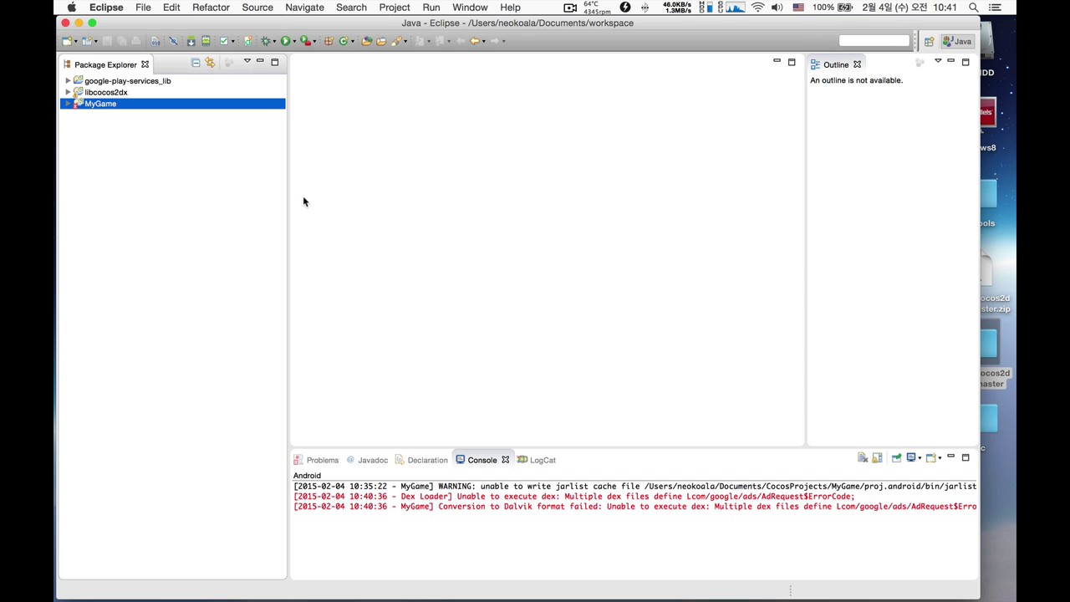
Step: Remove google-play-services.jar from the libraries in MyGame's Java Build Path and save the properties
{"action": "left_click", "coordinate": [68, 103]}
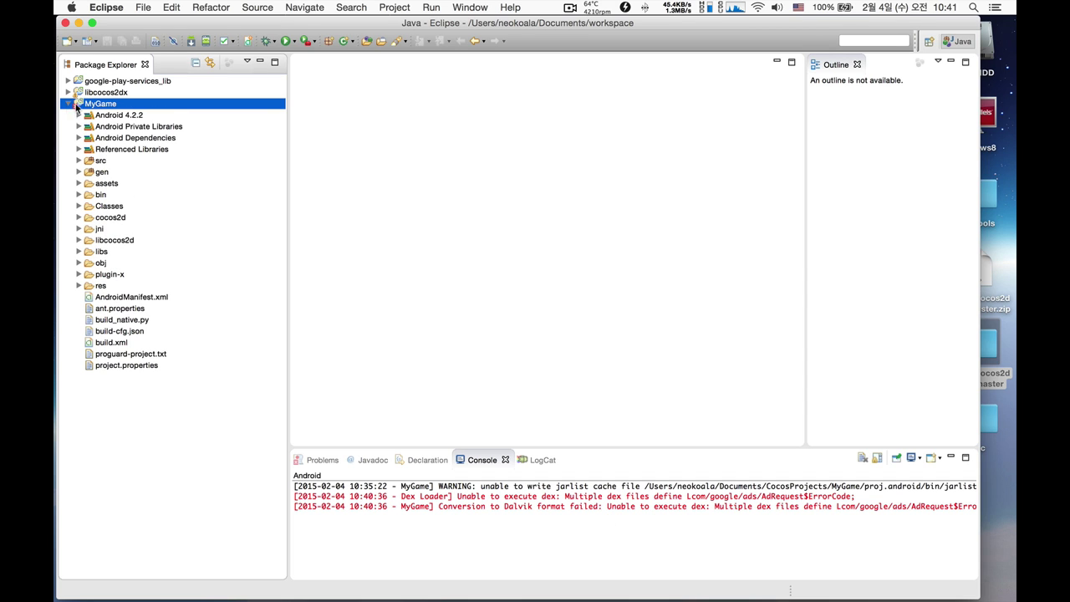
{"action": "right_click", "coordinate": [97, 100]}
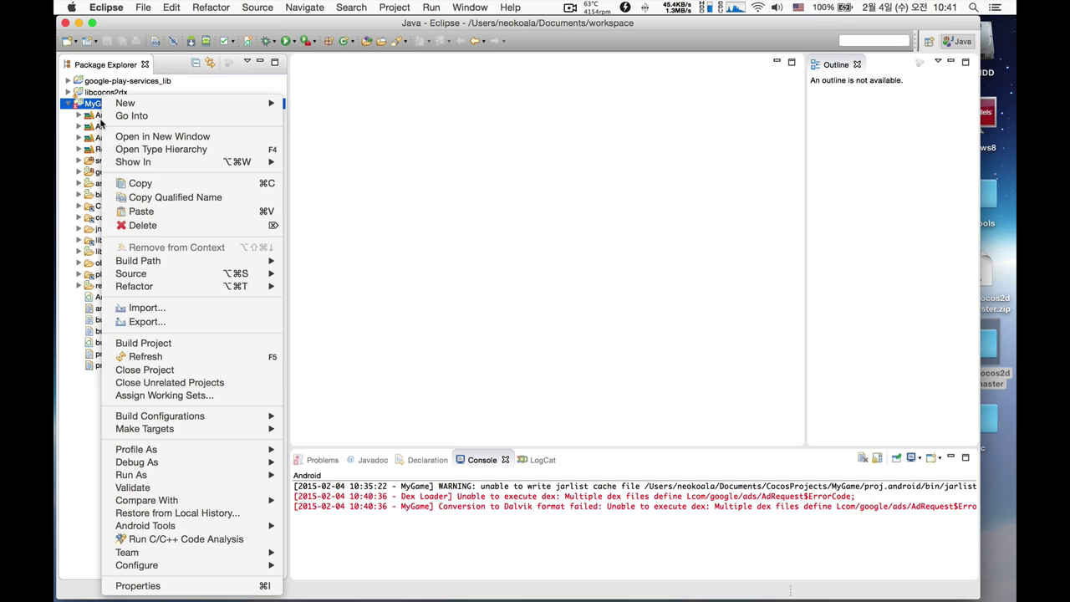
{"action": "left_click", "coordinate": [241, 585]}
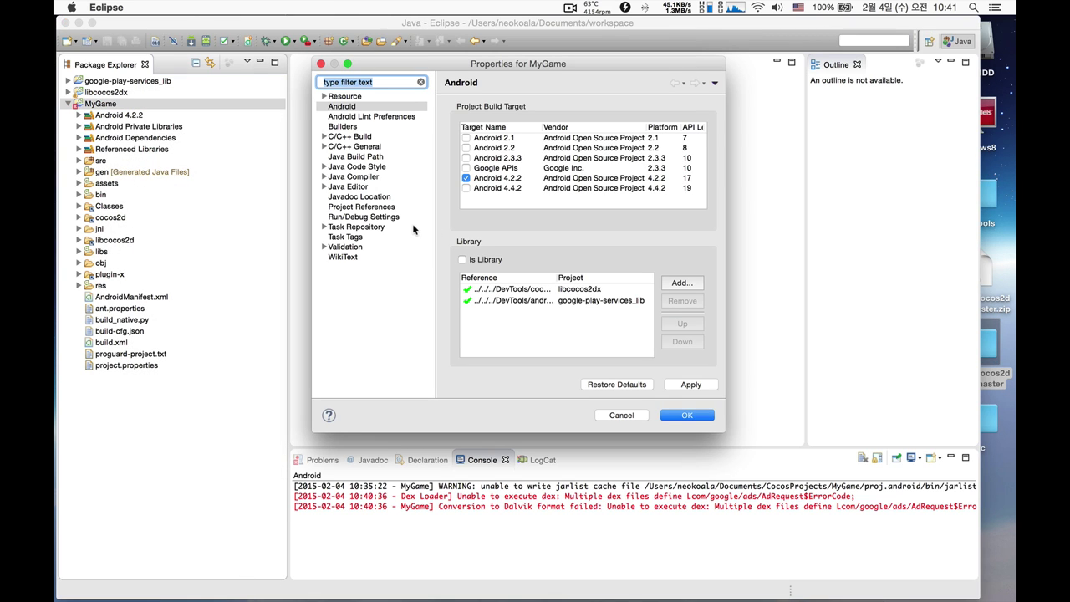
{"action": "left_click", "coordinate": [370, 158]}
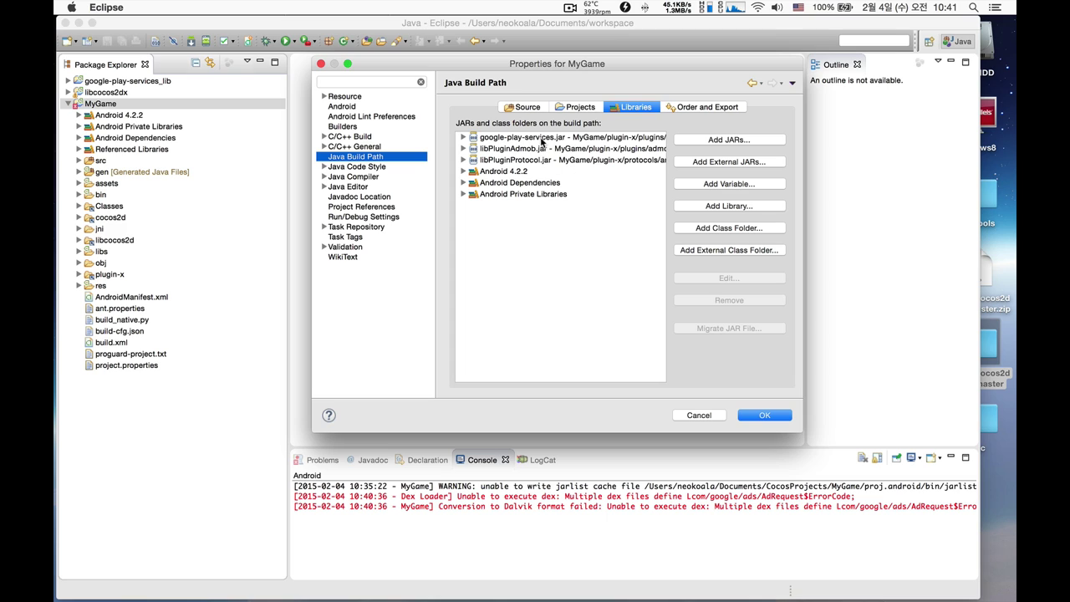
{"action": "left_click", "coordinate": [542, 140]}
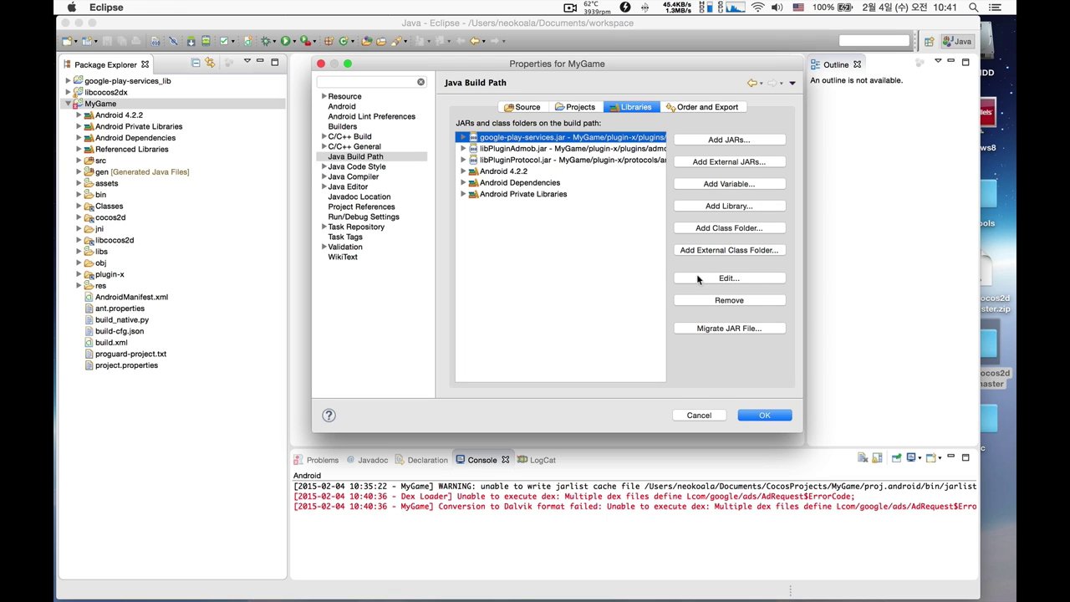
{"action": "left_click", "coordinate": [717, 301]}
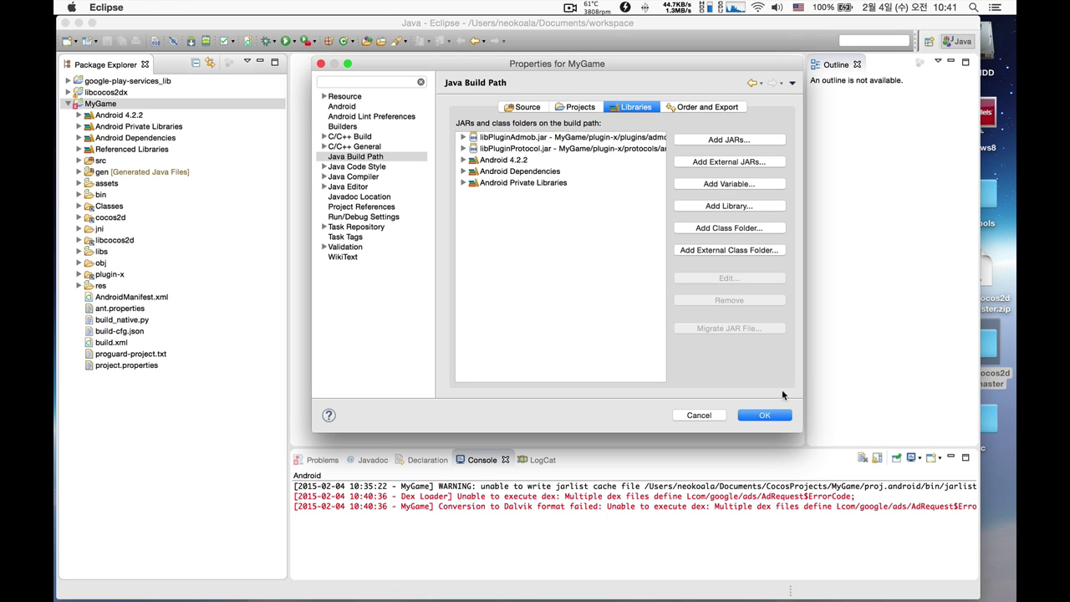
{"action": "left_click", "coordinate": [764, 416]}
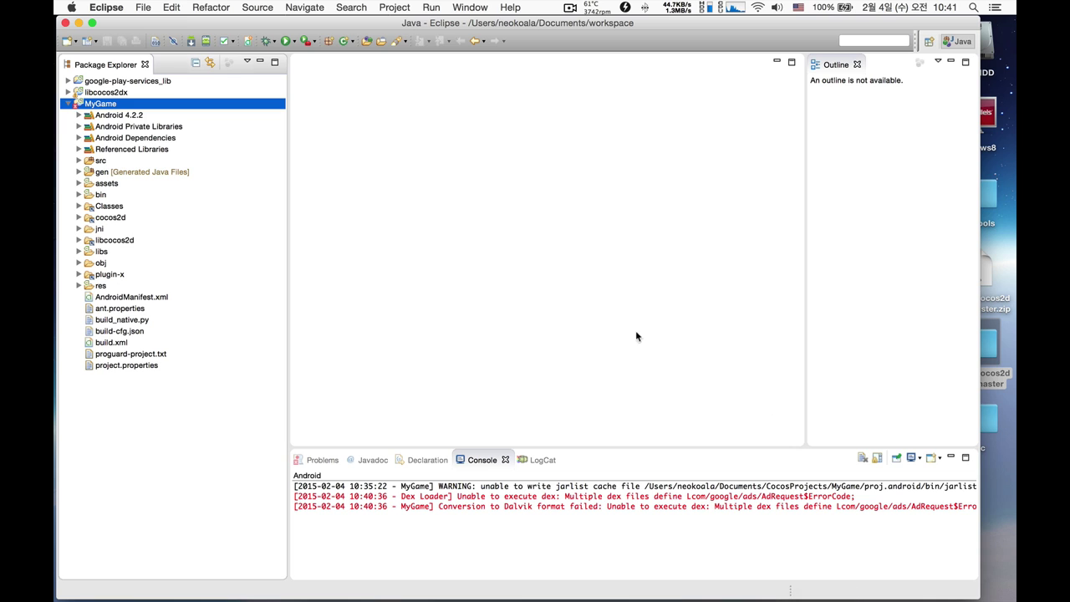
Step: Rebuild the MyGame project and run it again as an Android application
{"action": "right_click", "coordinate": [139, 107]}
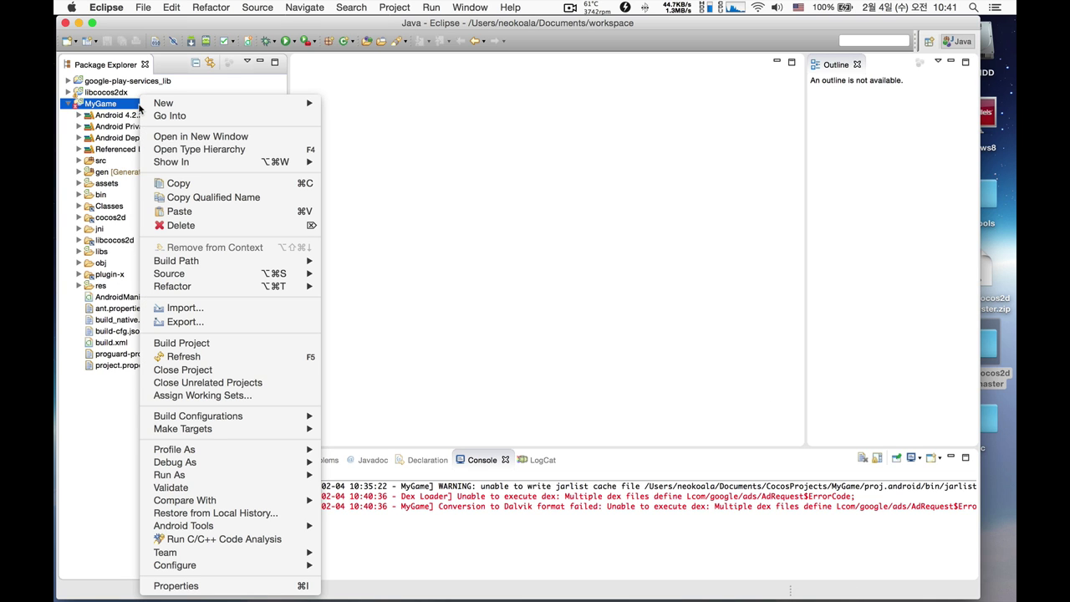
{"action": "left_click", "coordinate": [227, 349]}
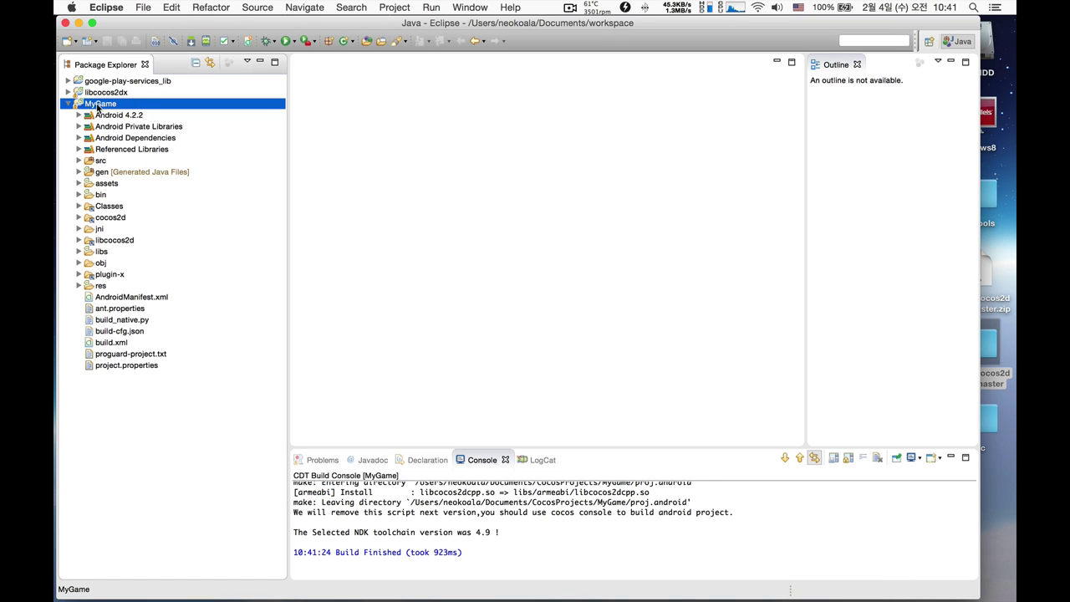
{"action": "right_click", "coordinate": [98, 104]}
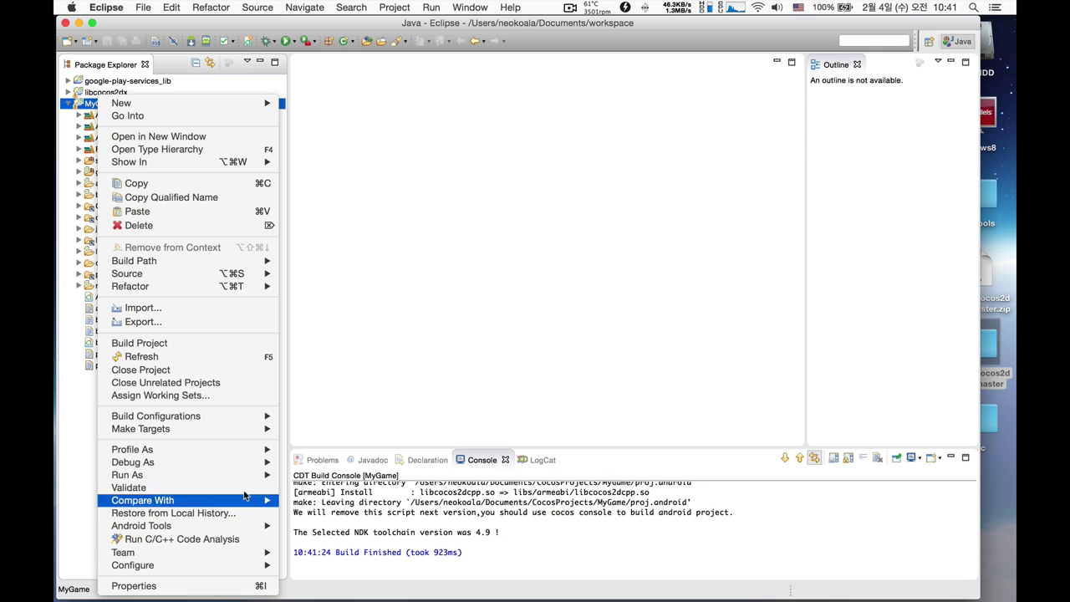
{"action": "mouse_move", "coordinate": [247, 475]}
{"action": "left_click", "coordinate": [319, 476]}
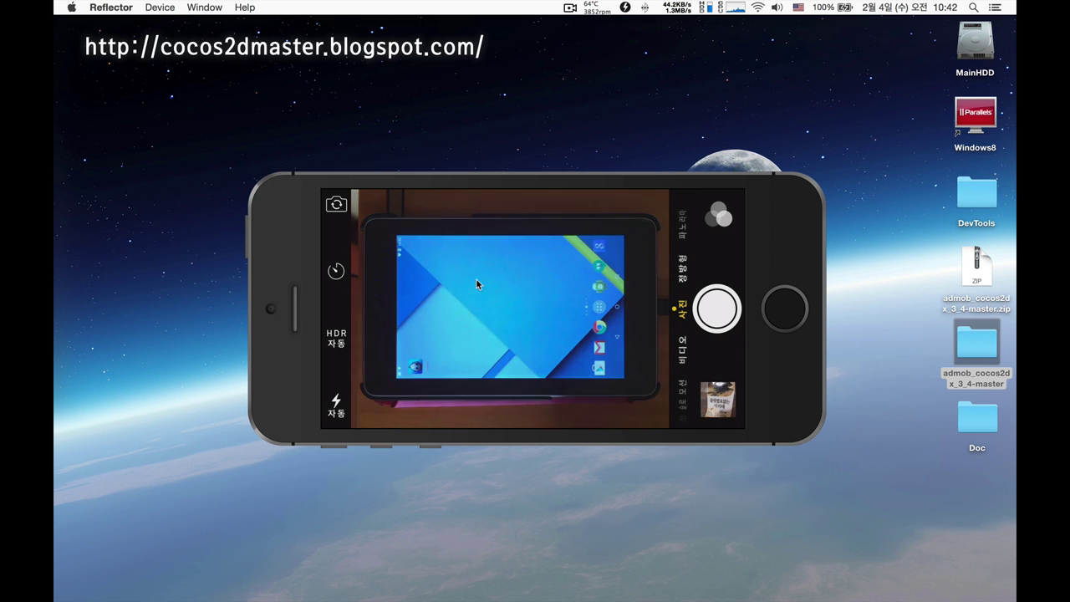
Step: Switch to Finder and open MyGame.xcodeproj from the MyGame project's proj.ios_mac folder in Xcode
{"action": "key", "text": "ctrl+Left"}
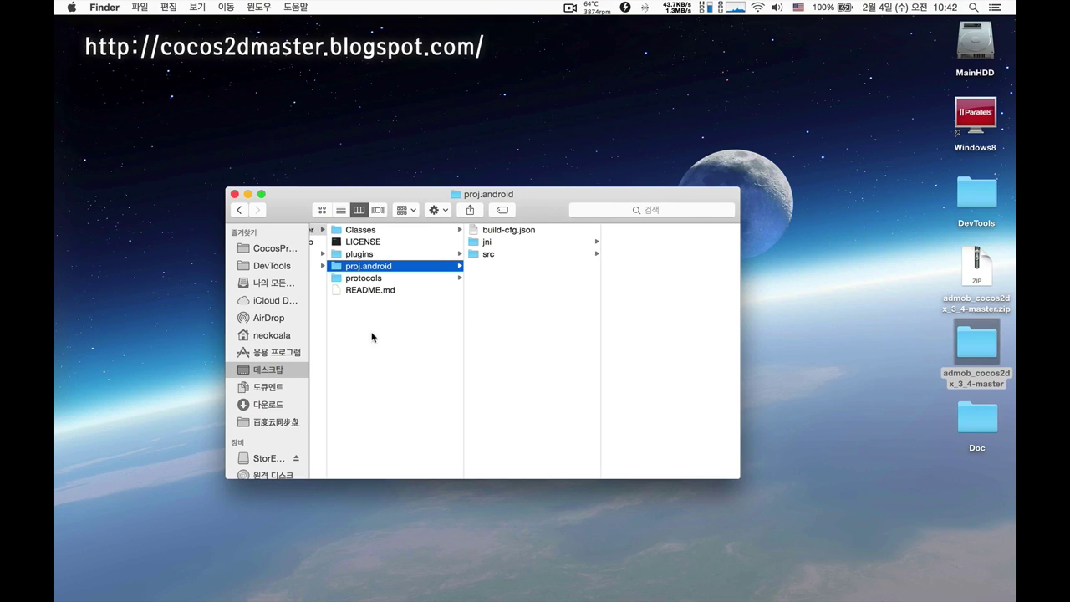
{"action": "scroll", "coordinate": [362, 302], "scroll_direction": "left", "scroll_amount": 2}
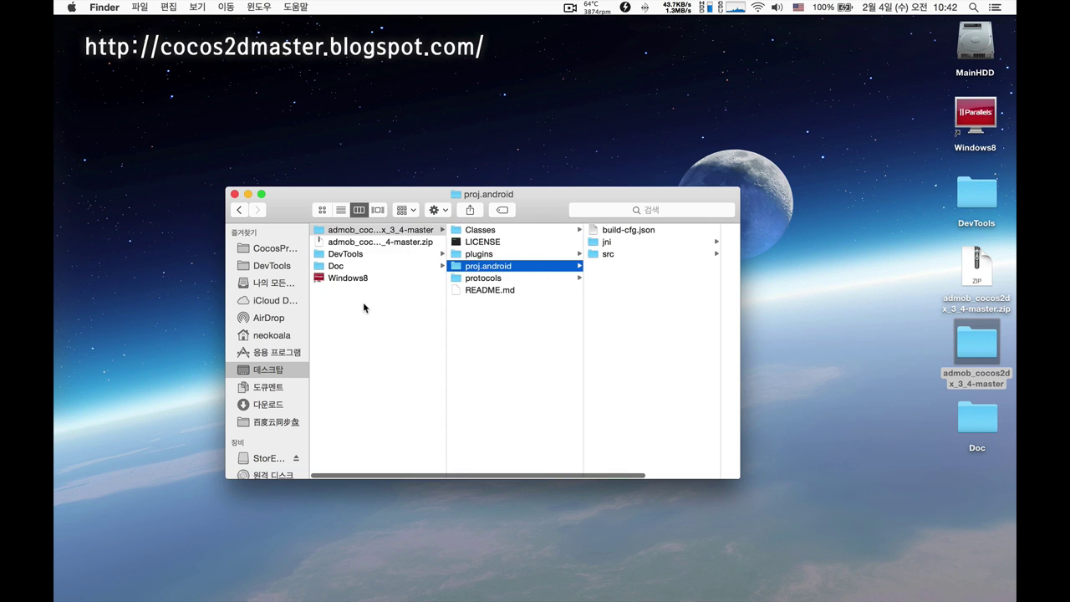
{"action": "left_click", "coordinate": [270, 248]}
{"action": "left_click", "coordinate": [346, 230]}
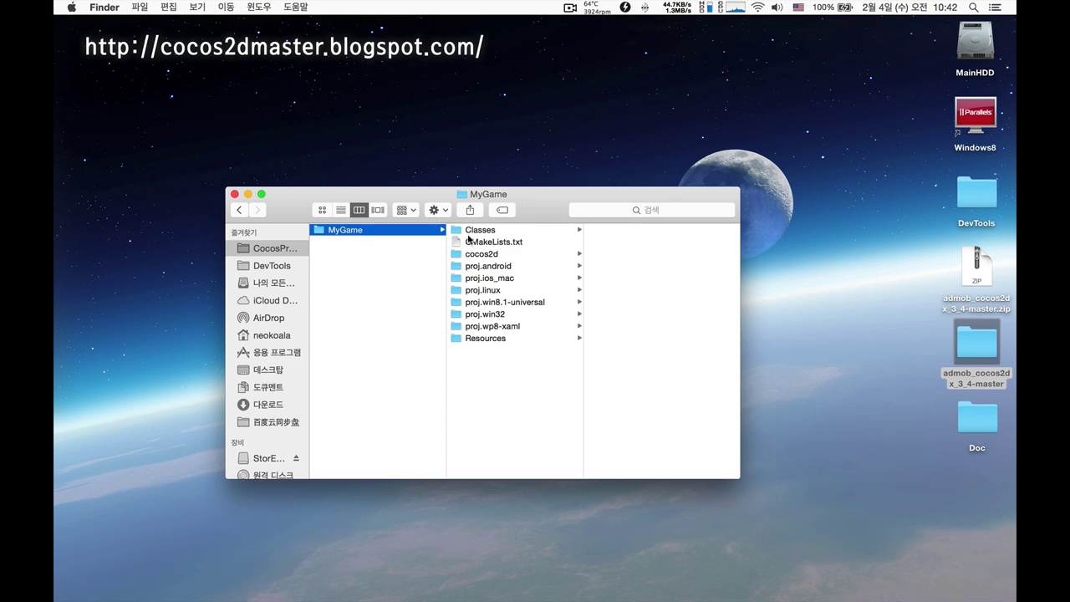
{"action": "left_click", "coordinate": [502, 278]}
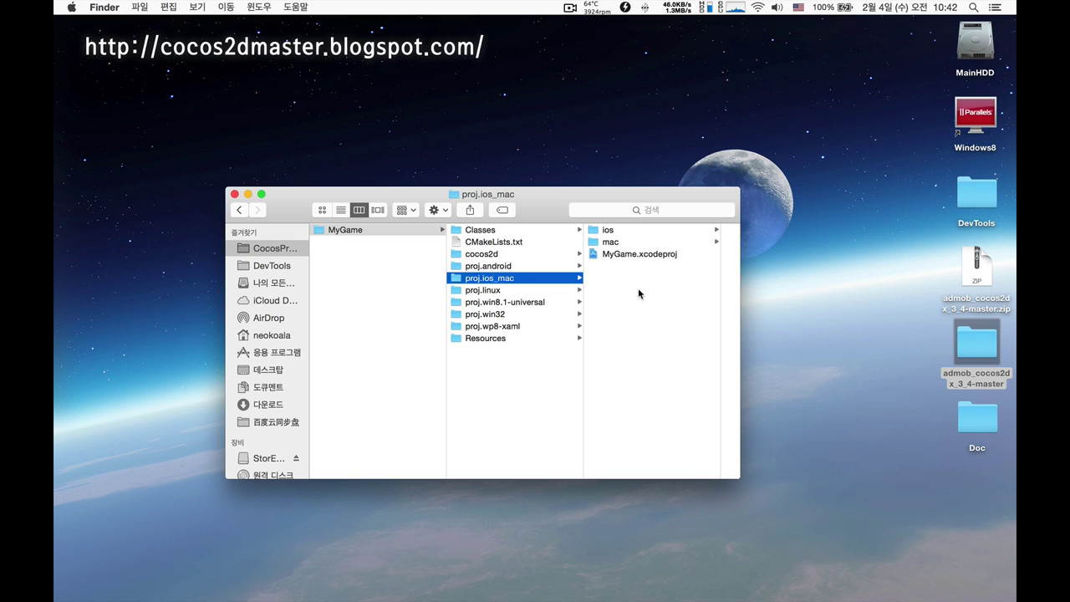
{"action": "double_click", "coordinate": [641, 257]}
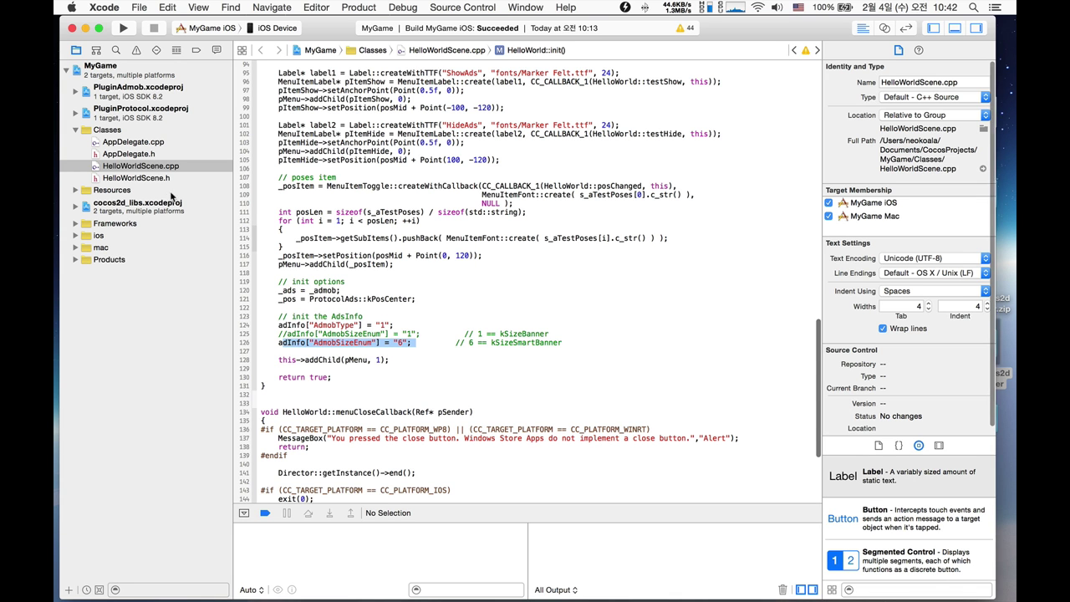
Step: In HelloWorldScene.cpp, uncomment the AdmobSizeEnum "1" (kSizeBanner) line and comment out the AdmobSizeEnum "6" (kSizeSmartBanner) line
{"action": "left_click", "coordinate": [149, 170]}
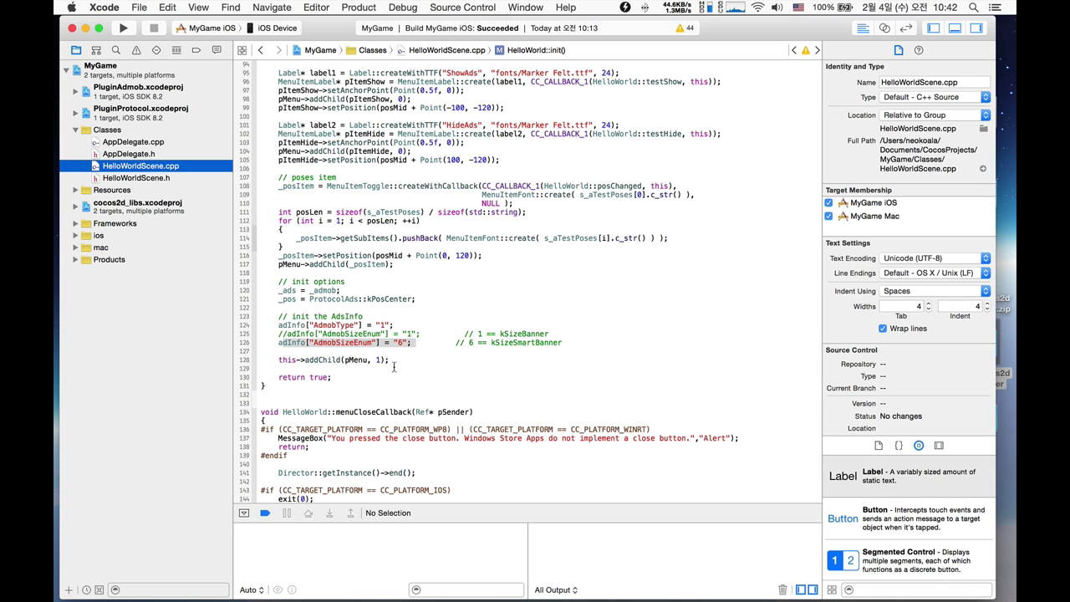
{"action": "scroll", "coordinate": [394, 366], "scroll_direction": "down", "scroll_amount": 2}
{"action": "left_click", "coordinate": [400, 302]}
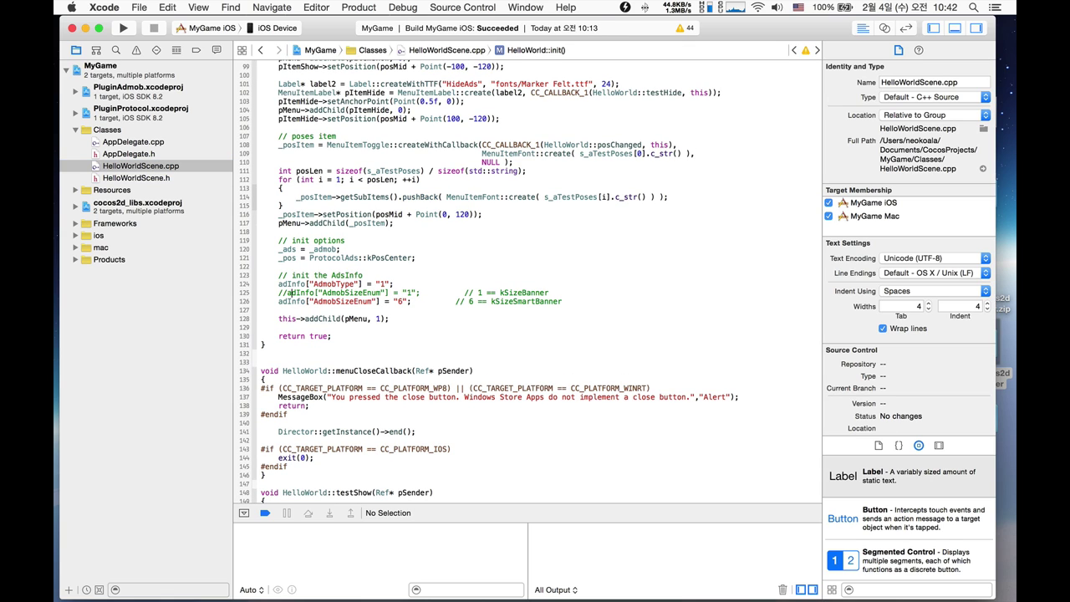
{"action": "key", "text": "BackSpace"}
{"action": "key", "text": "BackSpace"}
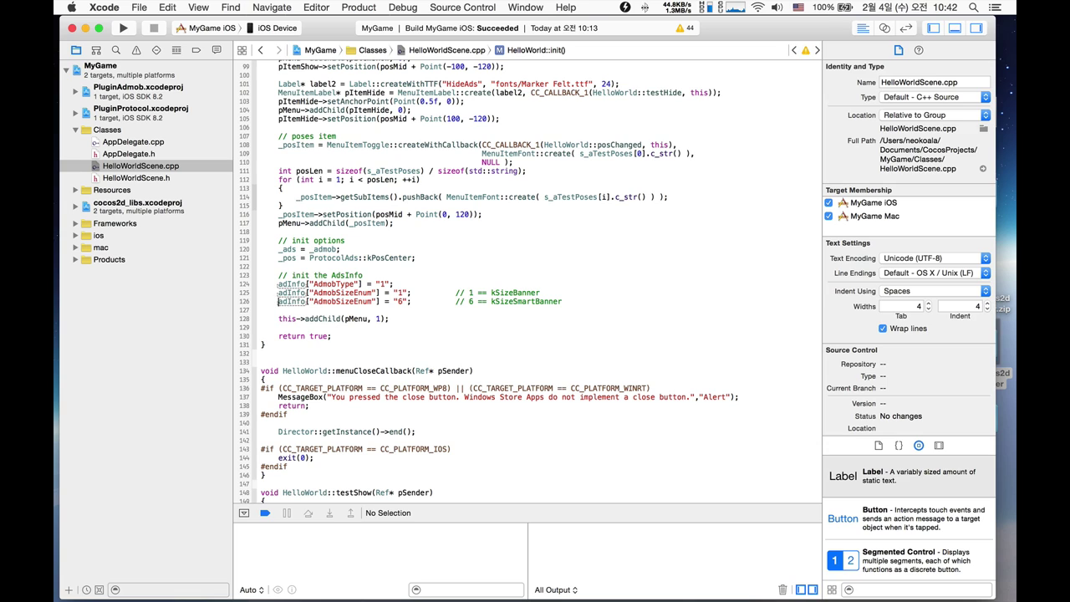
{"action": "type", "text": "//"}
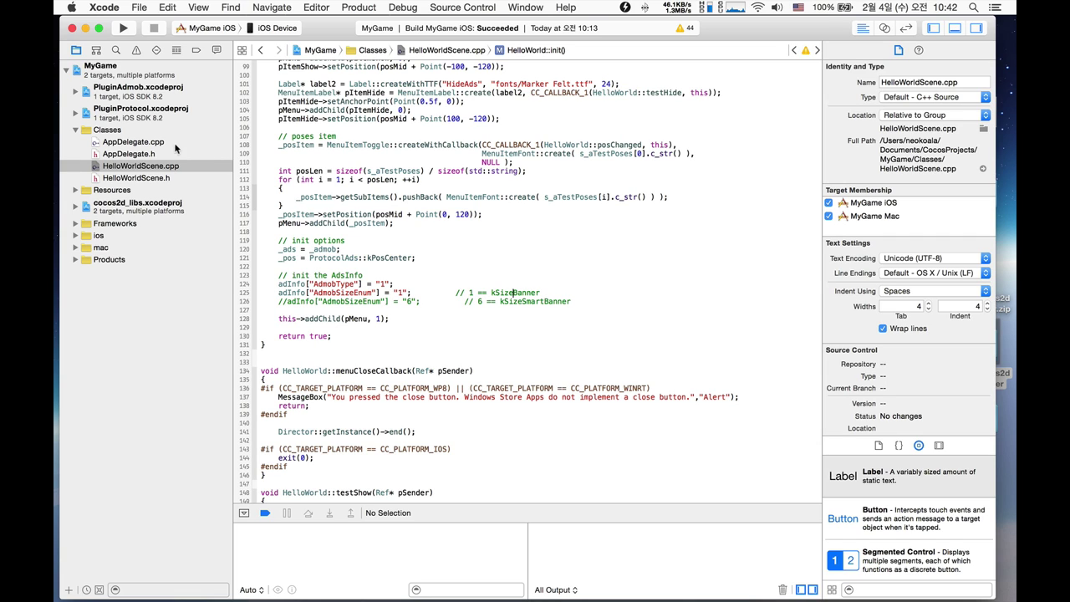
Step: Open AdsAdmob.h in PluginAdmob.xcodeproj and select the banner size values of the AdmobSizeEnum definition
{"action": "left_click", "coordinate": [75, 91]}
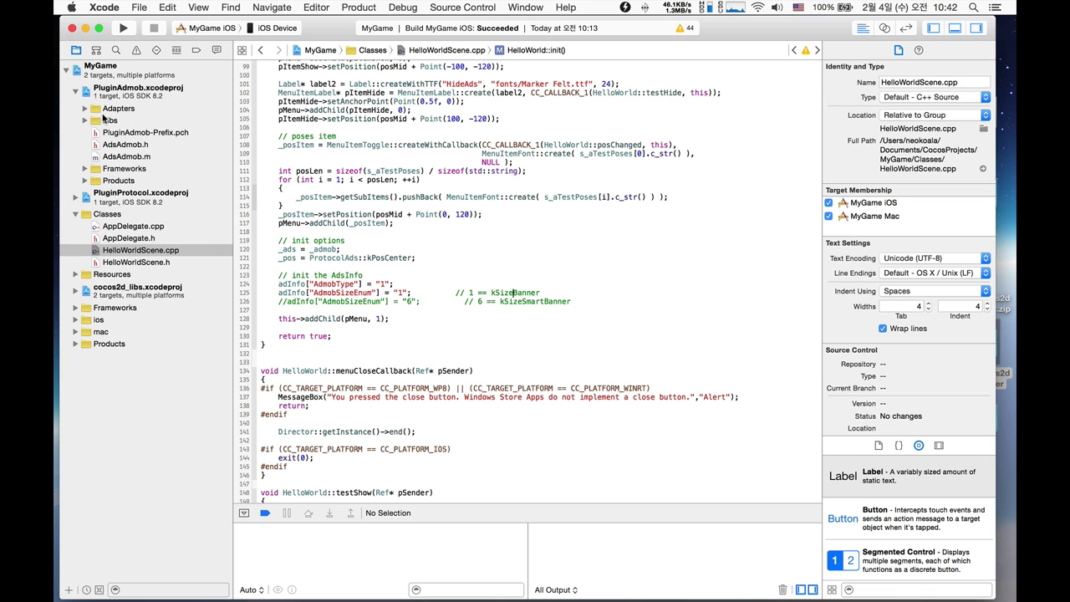
{"action": "left_click", "coordinate": [131, 148]}
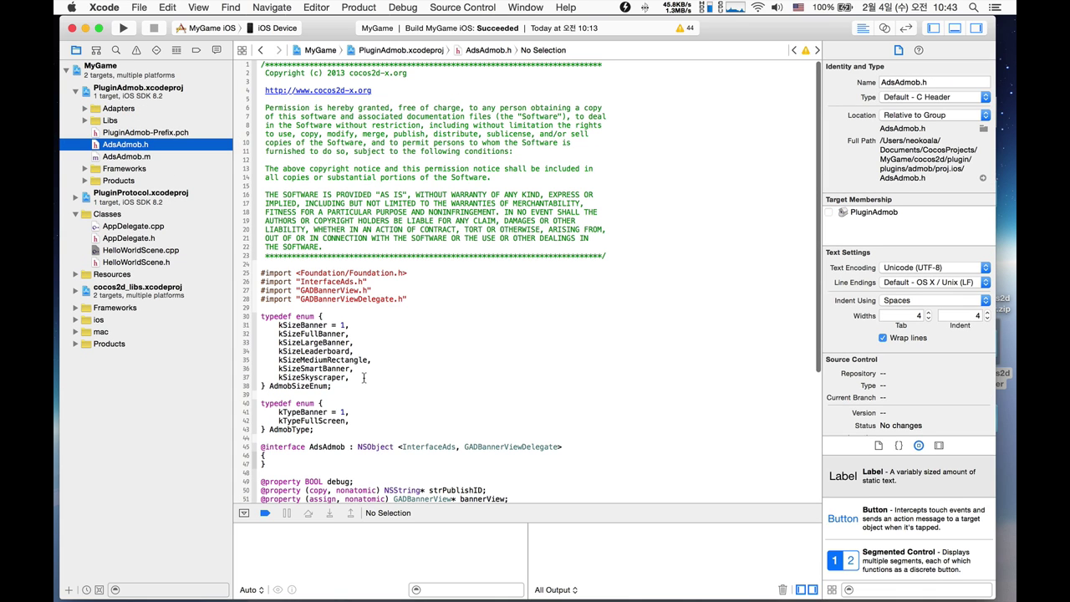
{"action": "left_click_drag", "start_coordinate": [363, 378], "coordinate": [245, 326]}
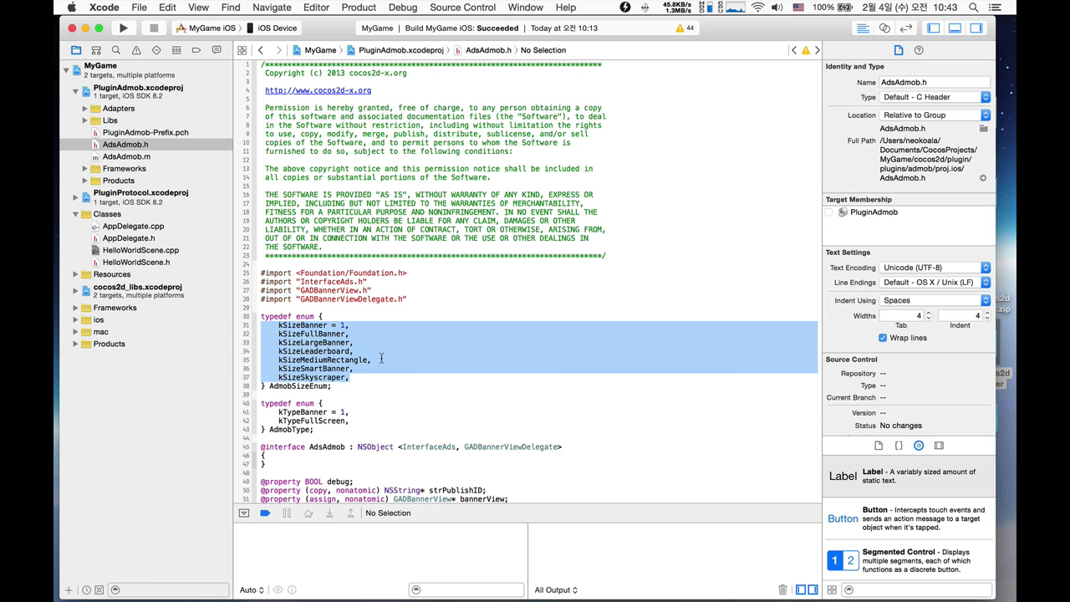
Step: Examine the AdmobSizeEnum values in AdsAdmob.h, highlighting kSizeBanner and then kSizeSmartBanner
{"action": "scroll", "coordinate": [381, 358], "scroll_direction": "down", "scroll_amount": 3}
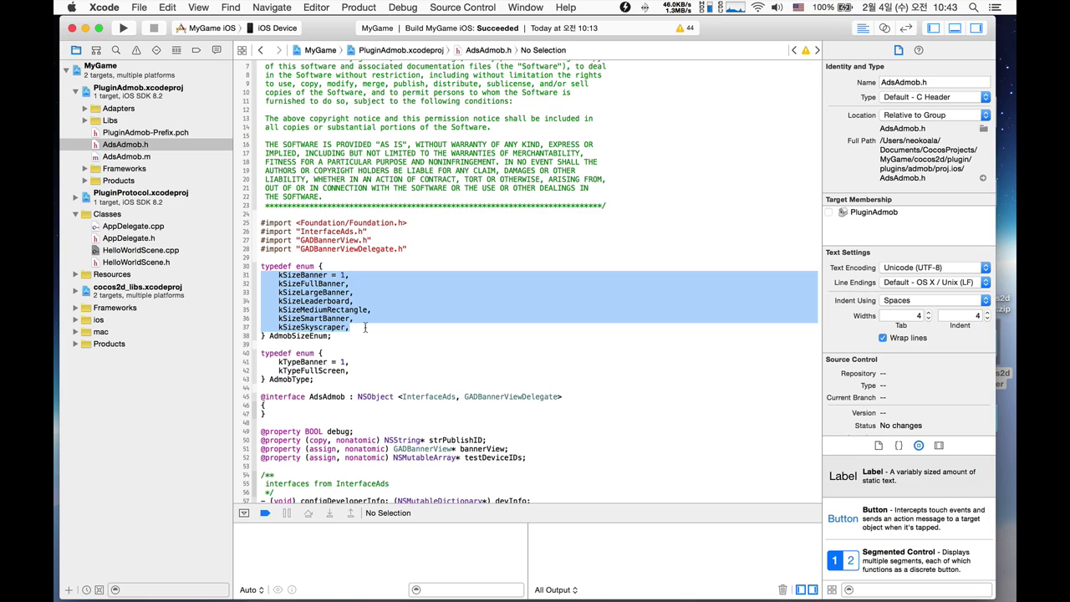
{"action": "left_click", "coordinate": [362, 301]}
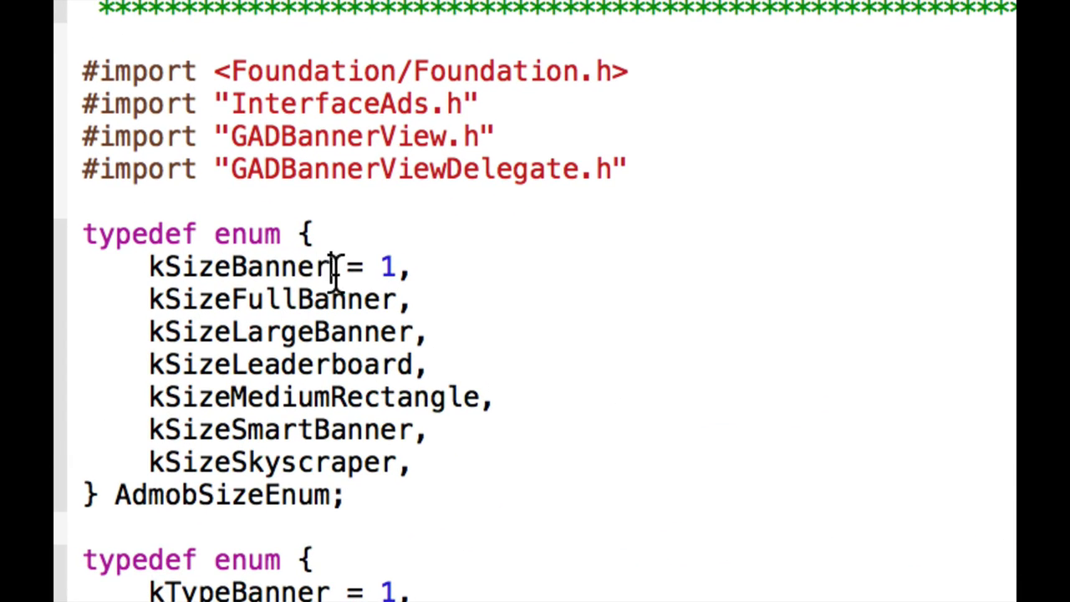
{"action": "left_click_drag", "start_coordinate": [327, 275], "coordinate": [306, 280]}
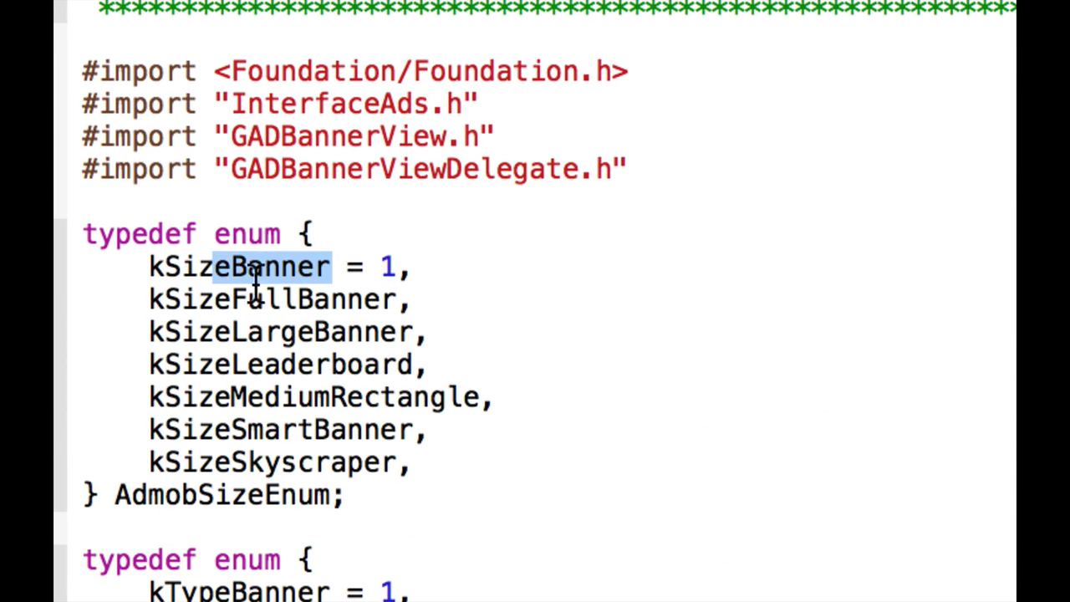
{"action": "left_click", "coordinate": [281, 299]}
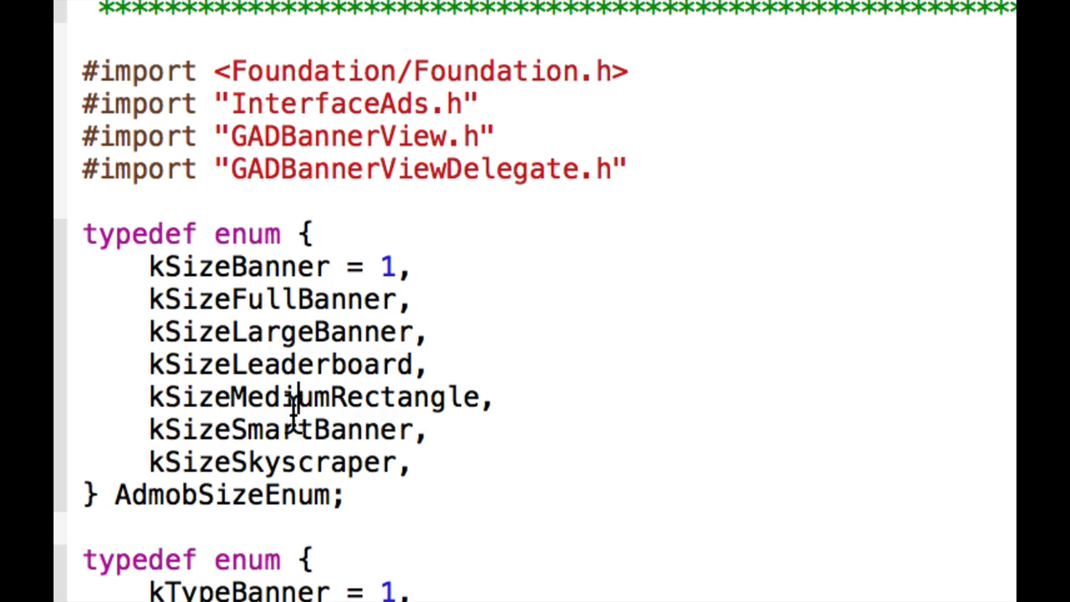
{"action": "left_click_drag", "start_coordinate": [414, 429], "coordinate": [149, 429]}
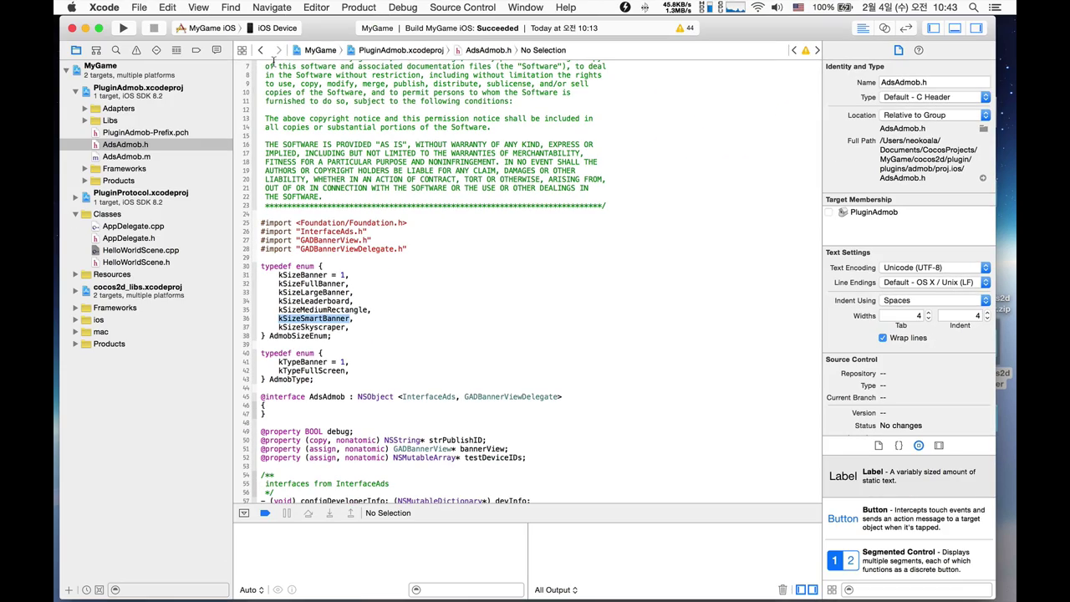
Step: Return to HelloWorldScene.cpp to review the AdmobSizeEnum lines of the ads info, and switch to Eclipse
{"action": "left_click", "coordinate": [261, 50]}
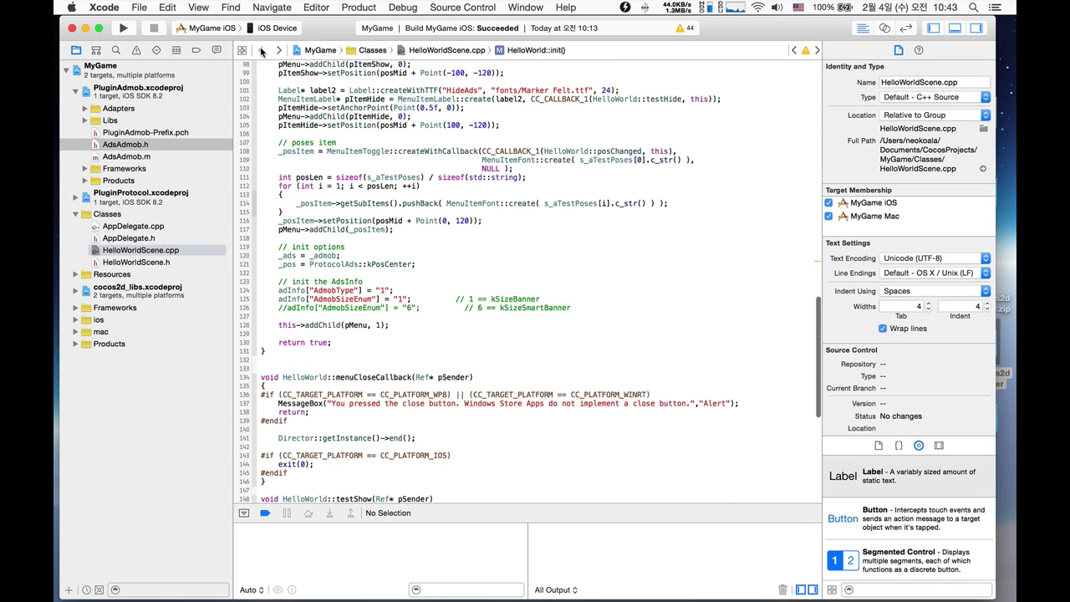
{"action": "left_click_drag", "start_coordinate": [568, 301], "coordinate": [401, 334]}
{"action": "scroll", "coordinate": [348, 303], "scroll_direction": "down", "scroll_amount": 1}
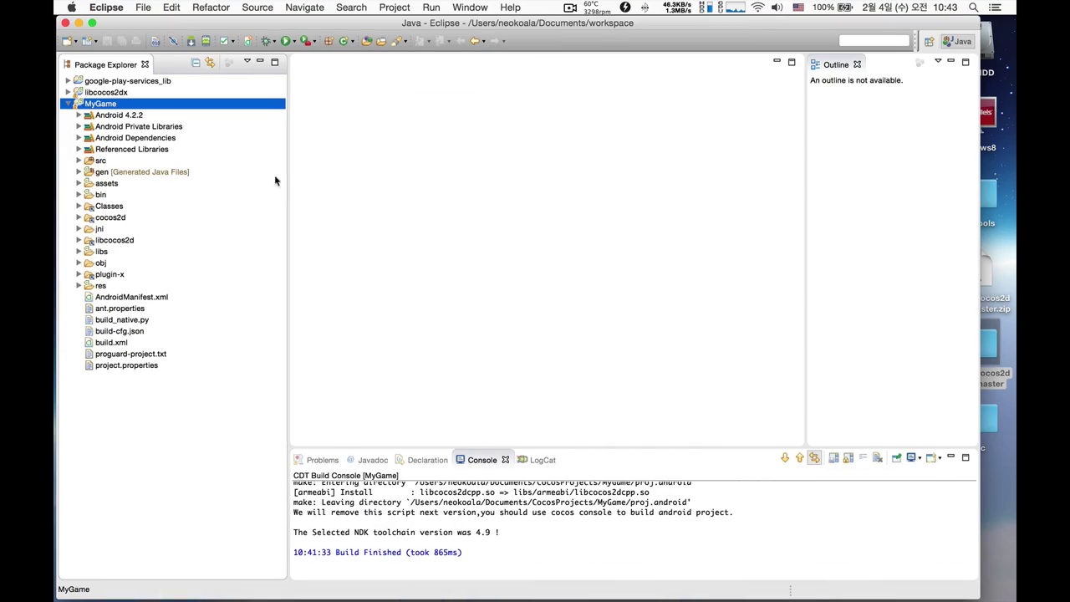
Step: Run the MyGame project as an Android application and highlight HelloWorldScene.cpp in the build console output
{"action": "right_click", "coordinate": [103, 106]}
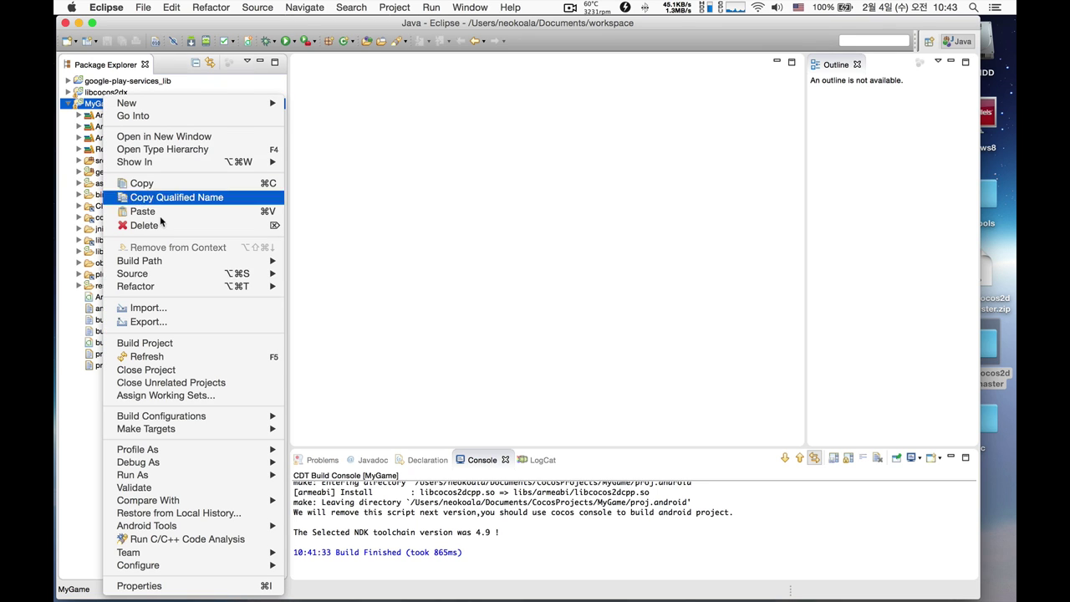
{"action": "mouse_move", "coordinate": [230, 476]}
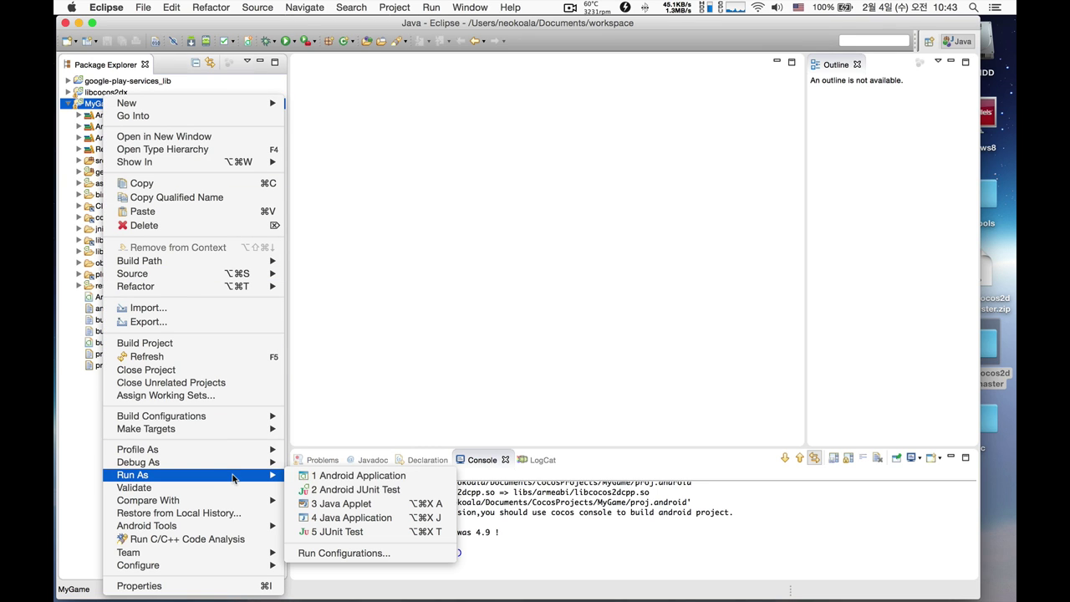
{"action": "left_click", "coordinate": [332, 481]}
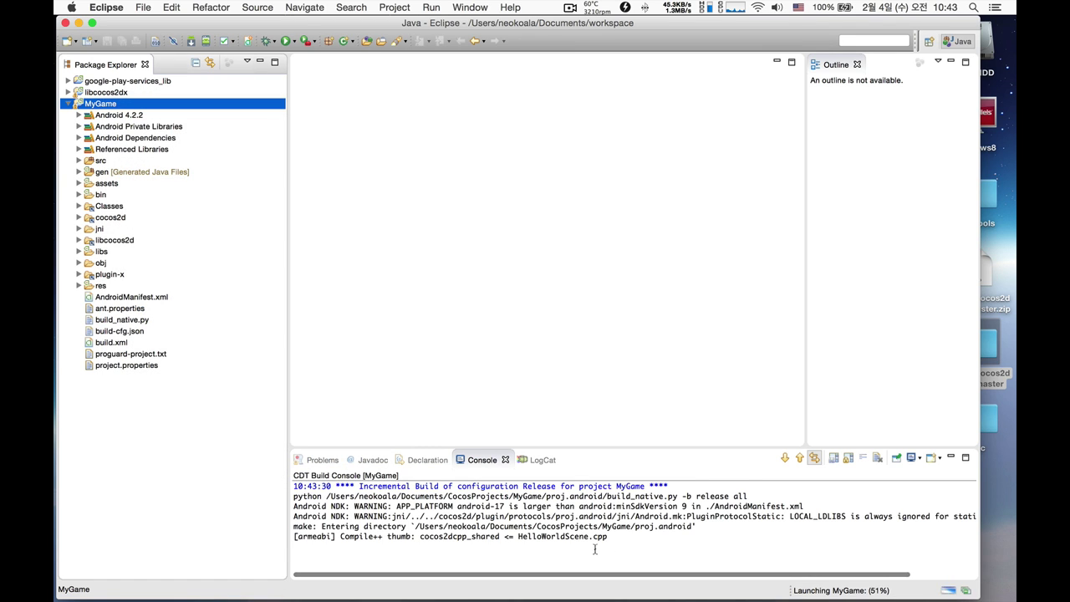
{"action": "left_click_drag", "start_coordinate": [519, 538], "coordinate": [606, 536]}
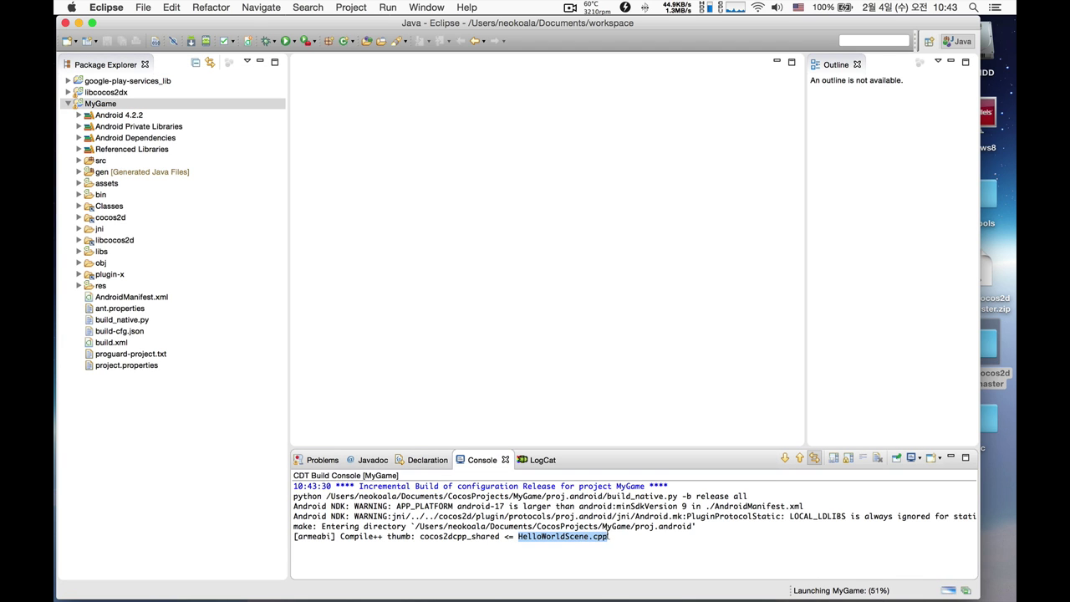